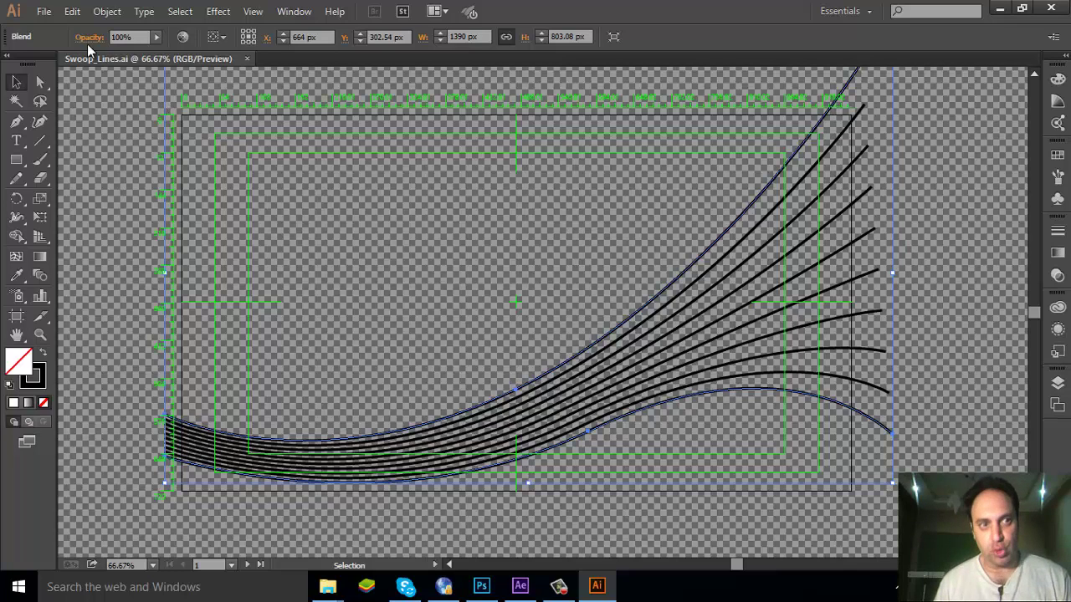
Save Swoop_Lines.ai to the Desktop as an Adobe Illustrator file, accepting the default Illustrator CC options.
click(42, 11)
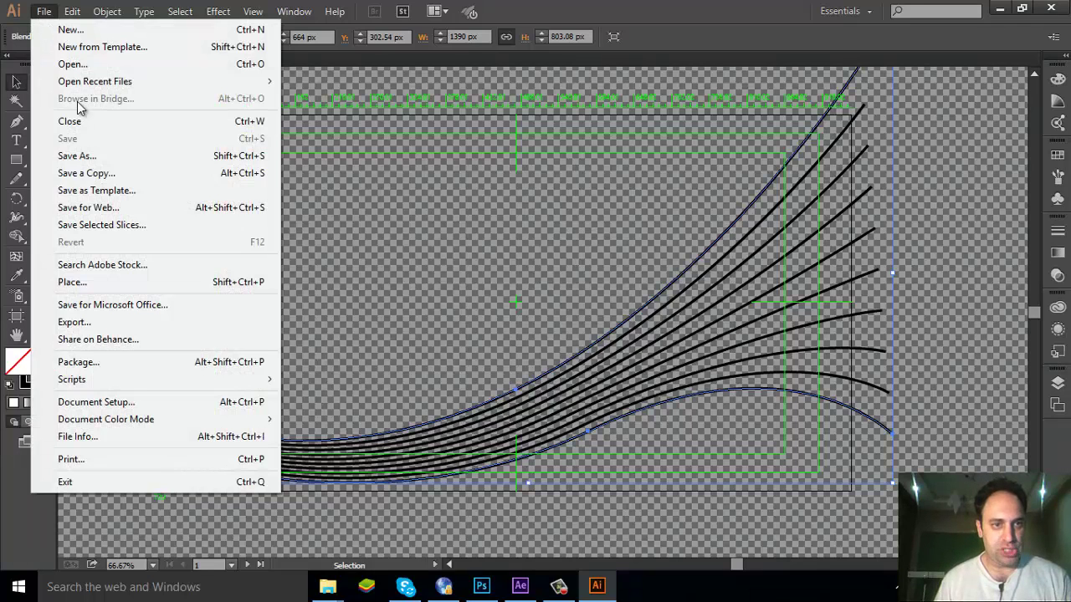
click(89, 156)
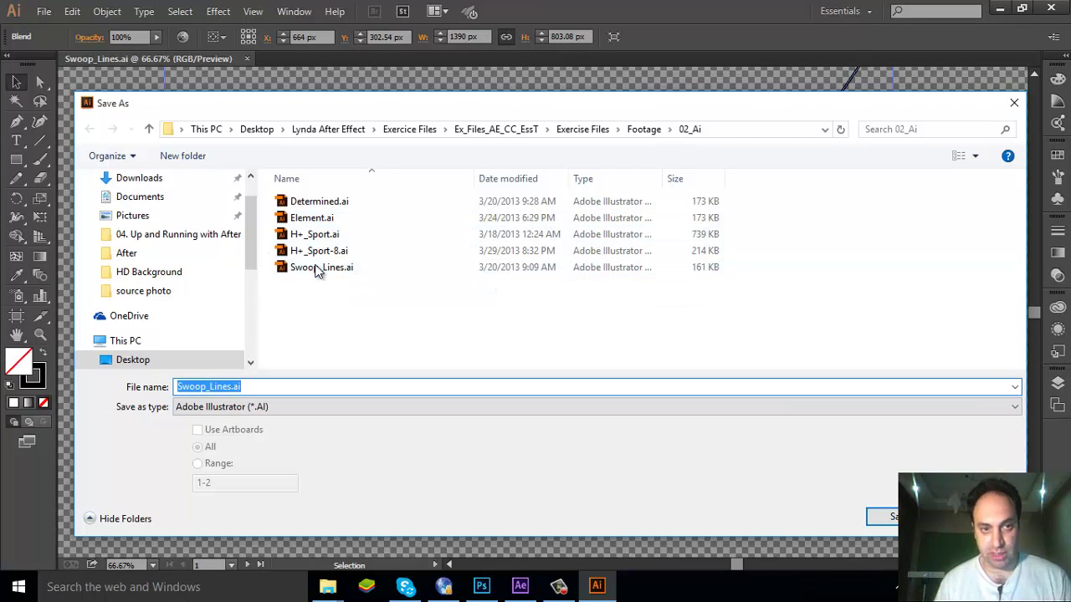
scroll(125, 201, up, 2)
click(126, 204)
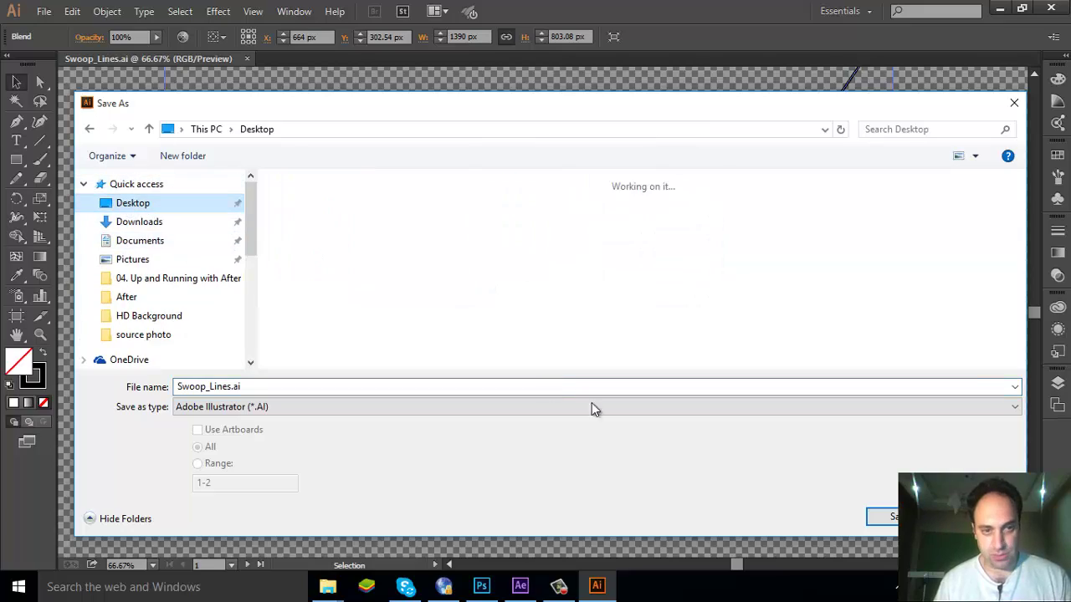
click(880, 519)
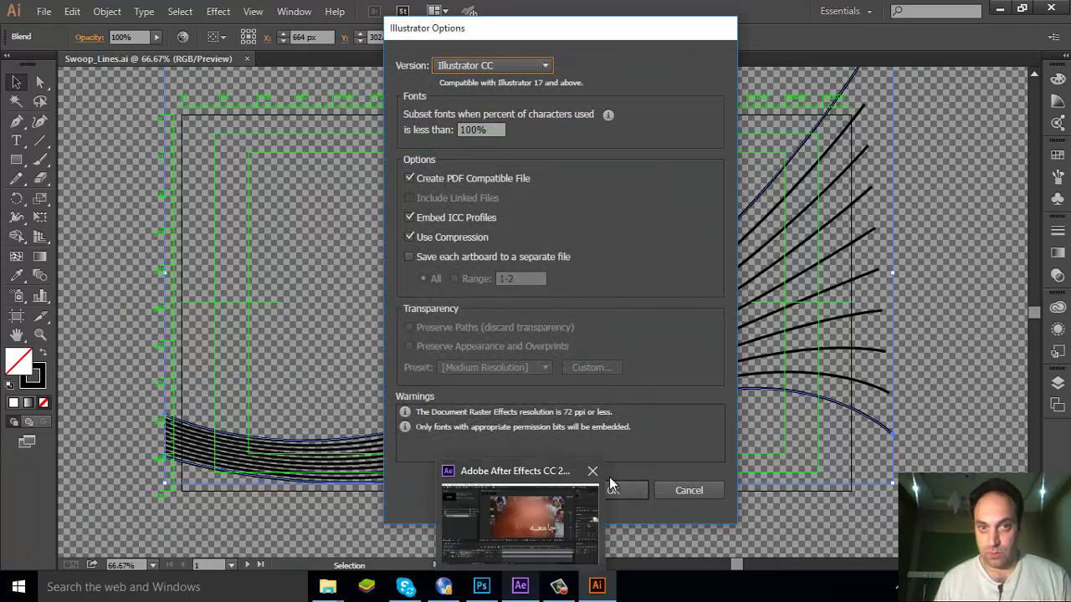
click(596, 490)
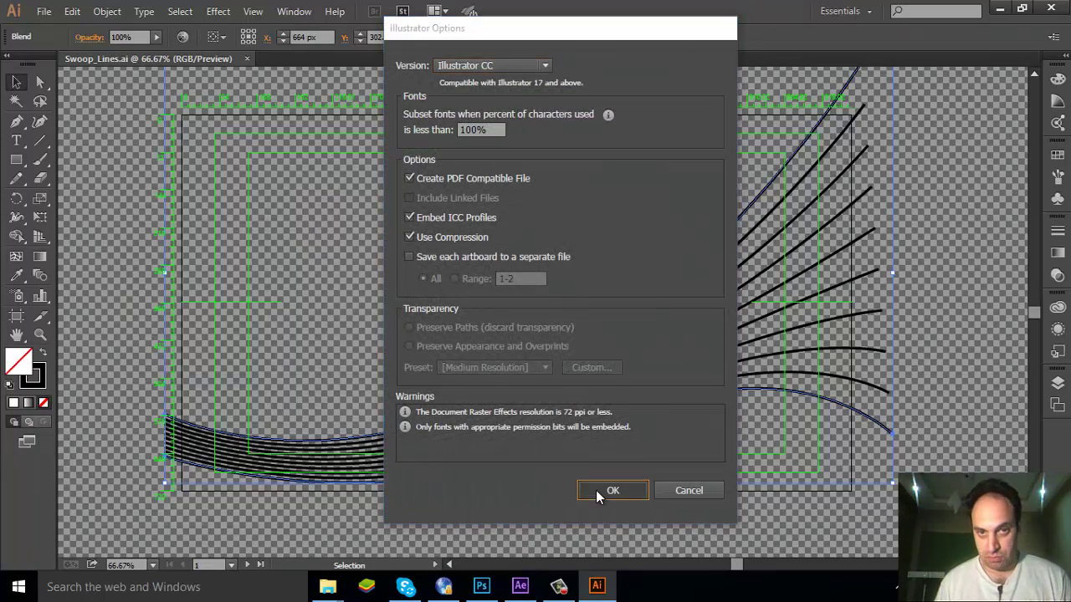
Switch to After Effects and import Swoop_Lines.ai from the Desktop into the project as footage.
mouse_move(500, 593)
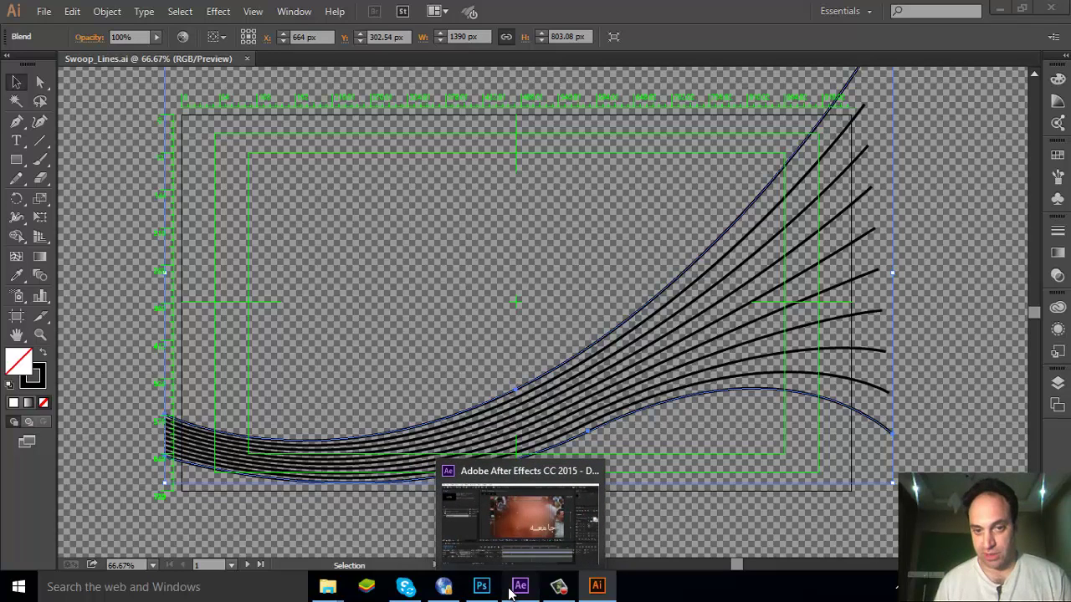
click(512, 590)
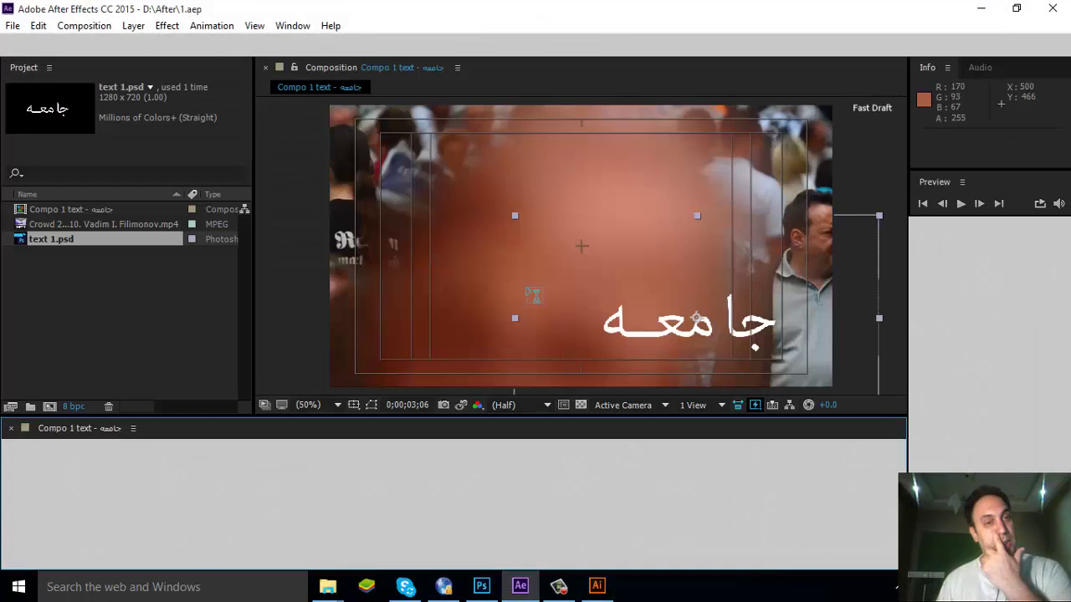
double_click(62, 303)
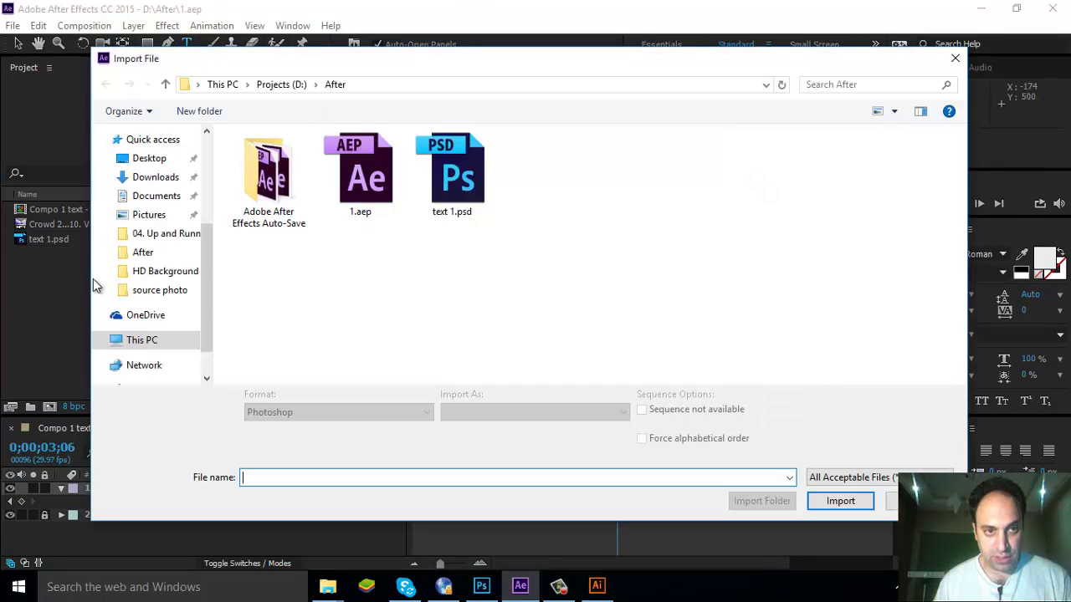
click(153, 185)
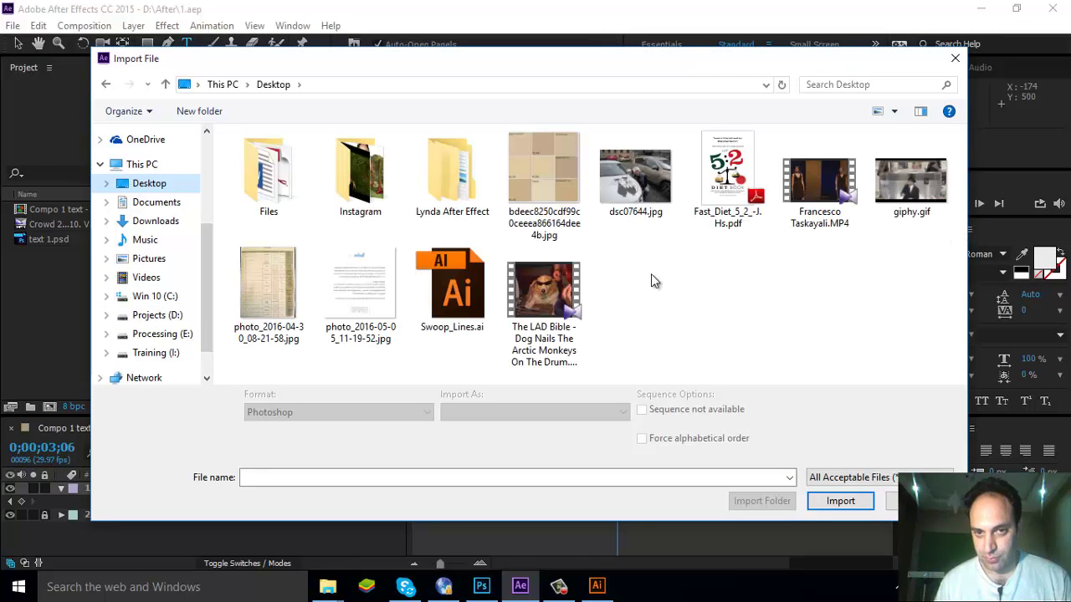
click(461, 313)
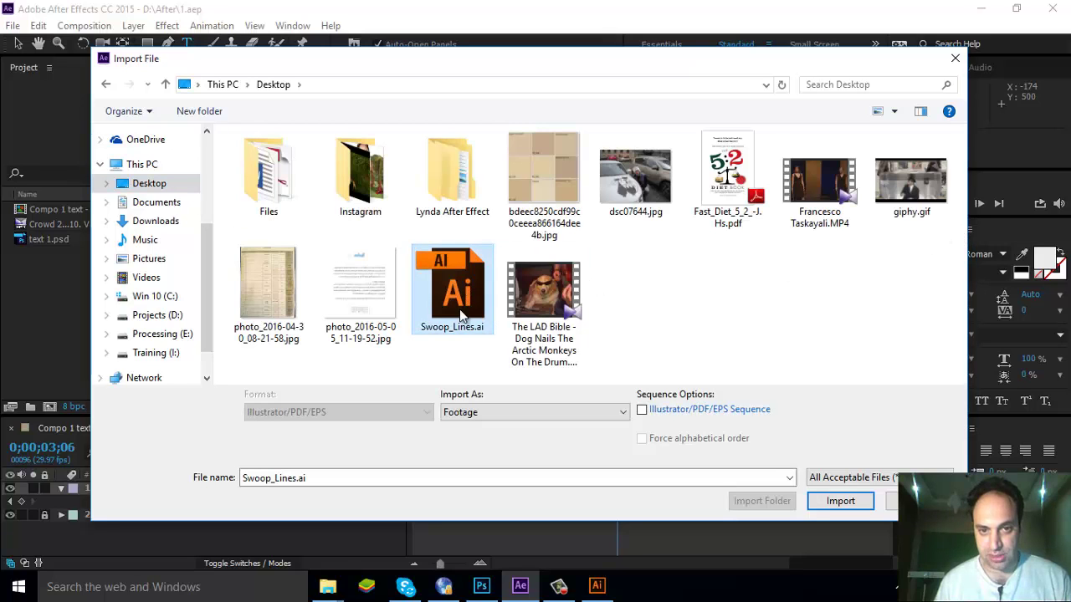
click(822, 501)
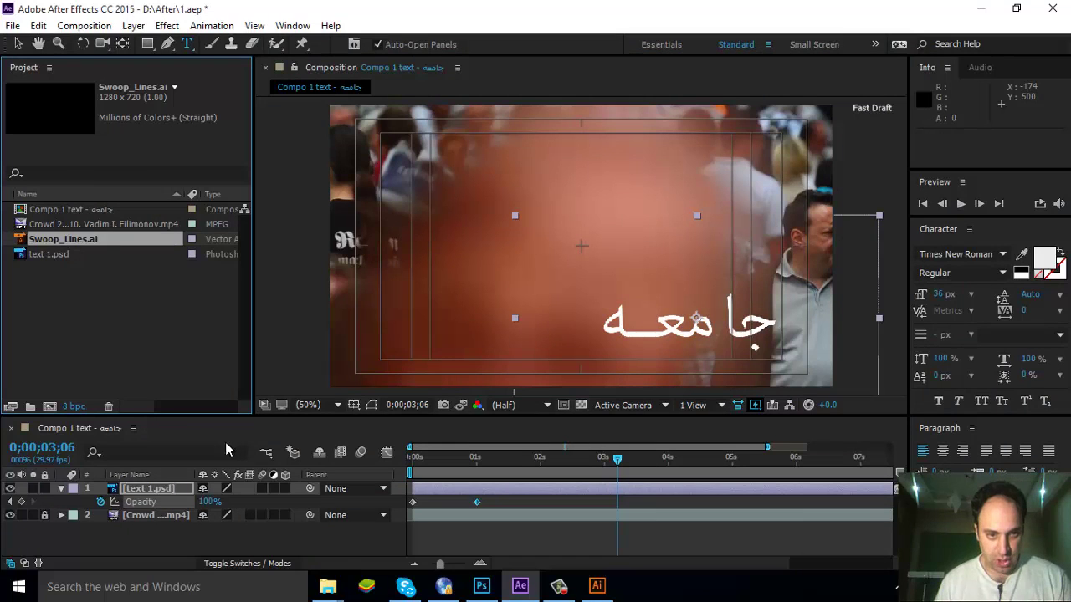
Add Swoop_Lines.ai to the composition as a layer above text 1.psd and make the timeline area taller.
drag(42, 248, 46, 214)
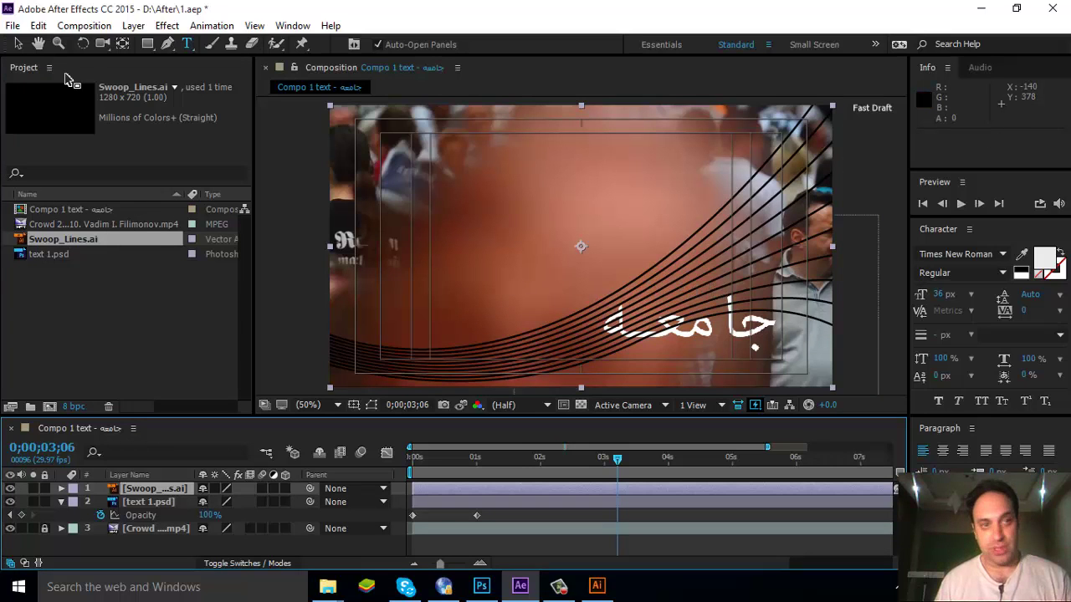
click(18, 44)
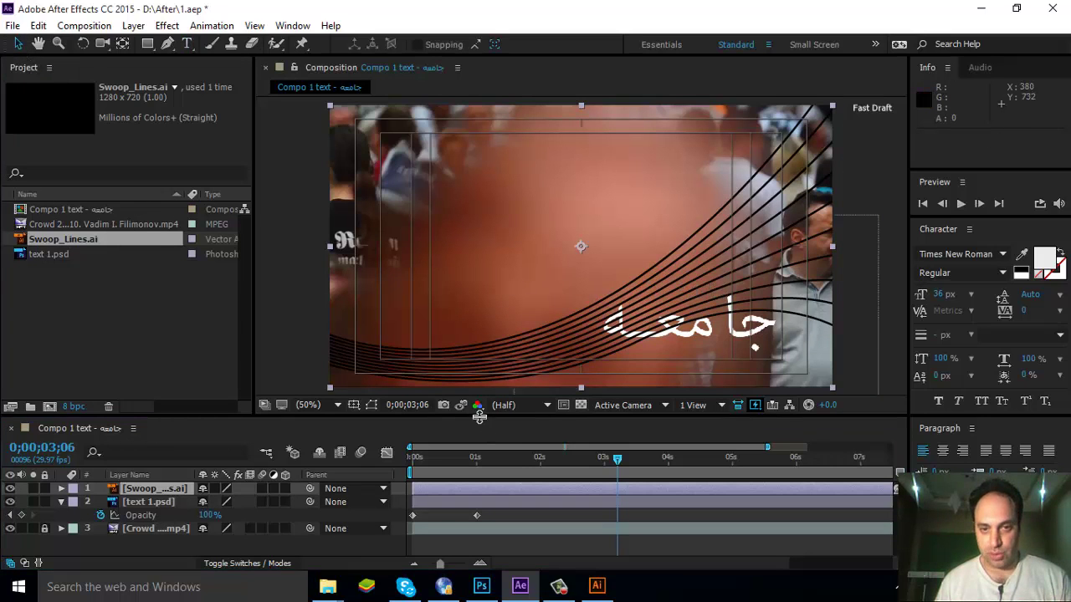
drag(478, 418, 479, 365)
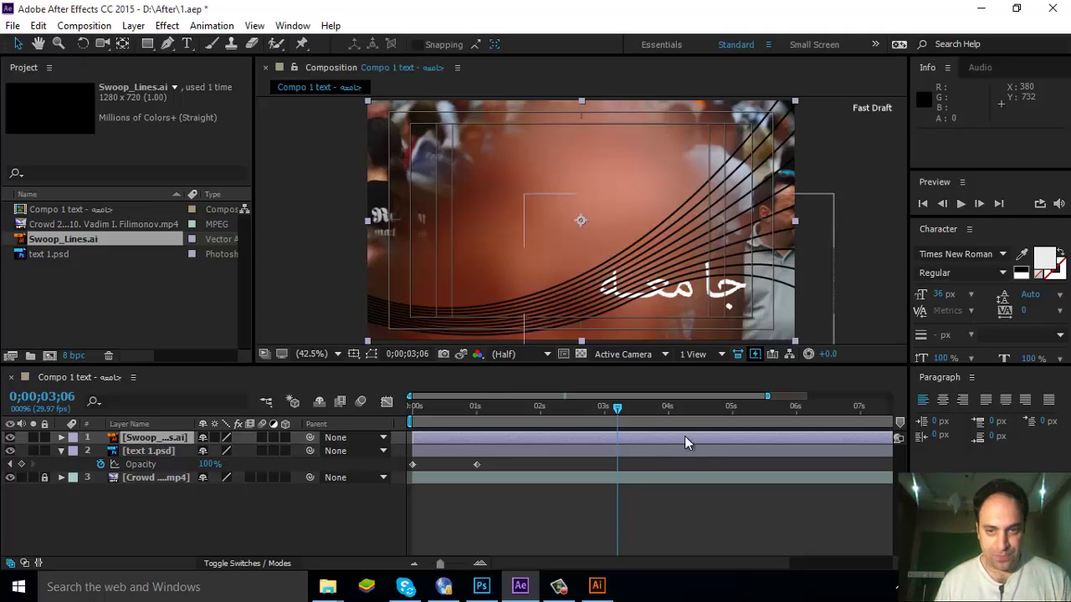
Place the playhead at 0;00;02;00 and set the Swoop_Lines.ai layer's opacity to 50%.
drag(617, 415, 541, 422)
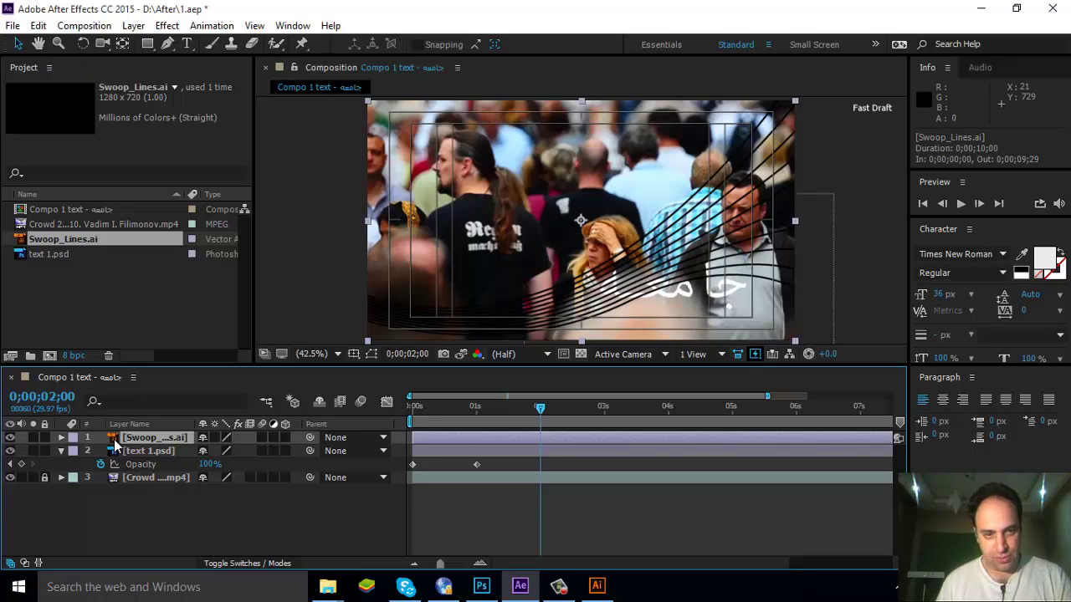
key(t)
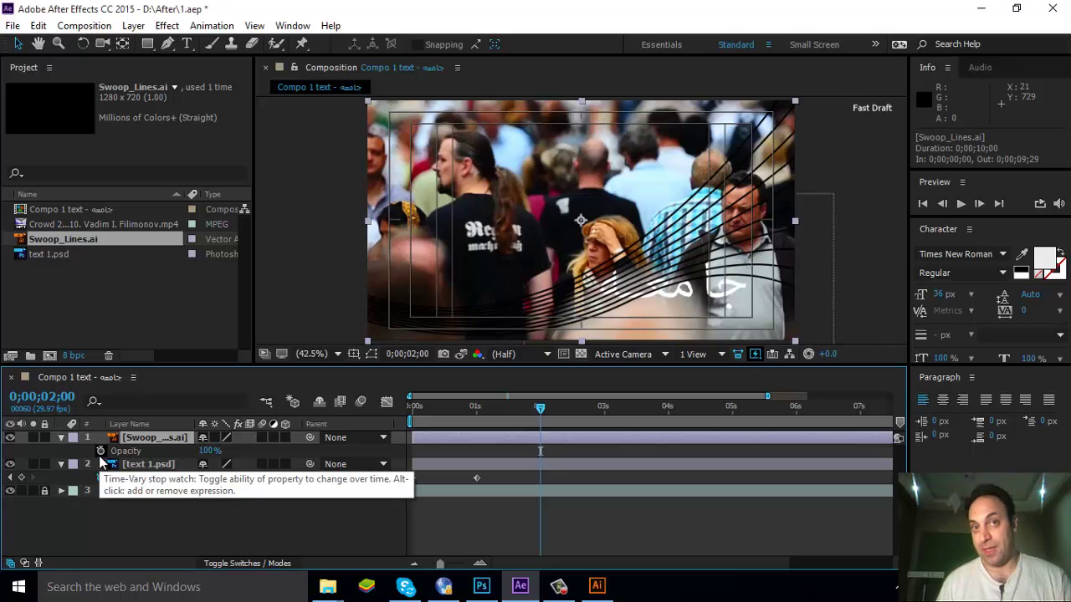
click(209, 450)
text(50)
key(Return)
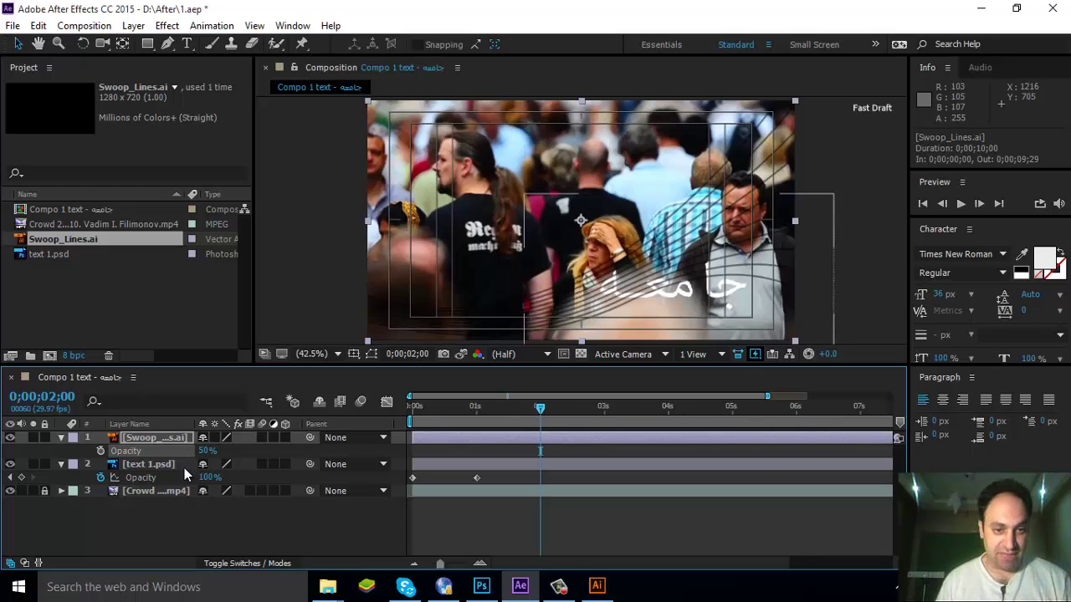
click(206, 534)
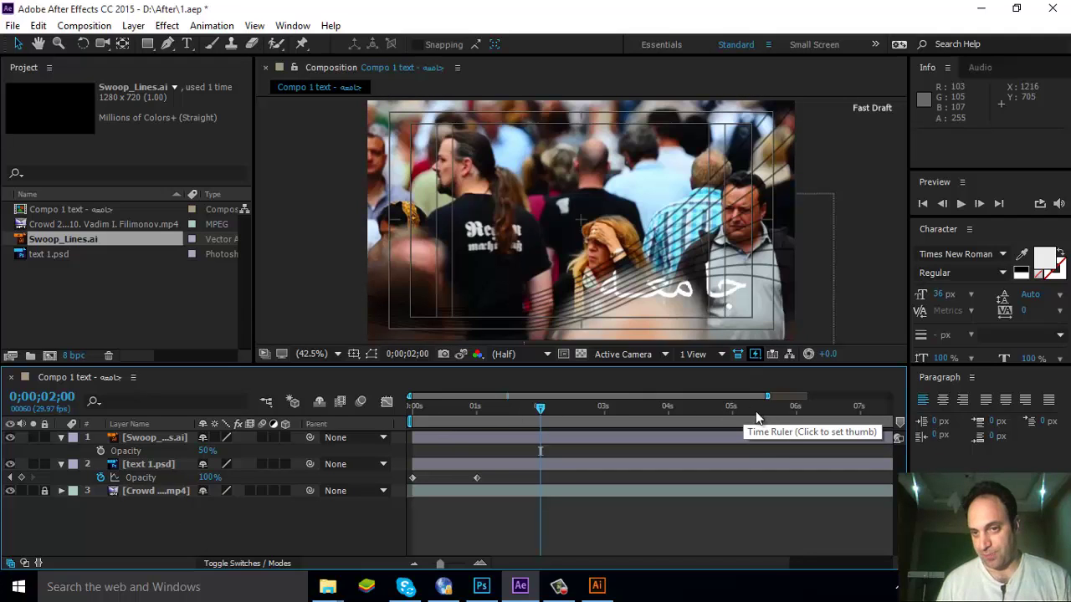
Return the playhead to the composition's first frame and select the Swoop_Lines.ai layer.
click(591, 414)
drag(757, 414, 791, 420)
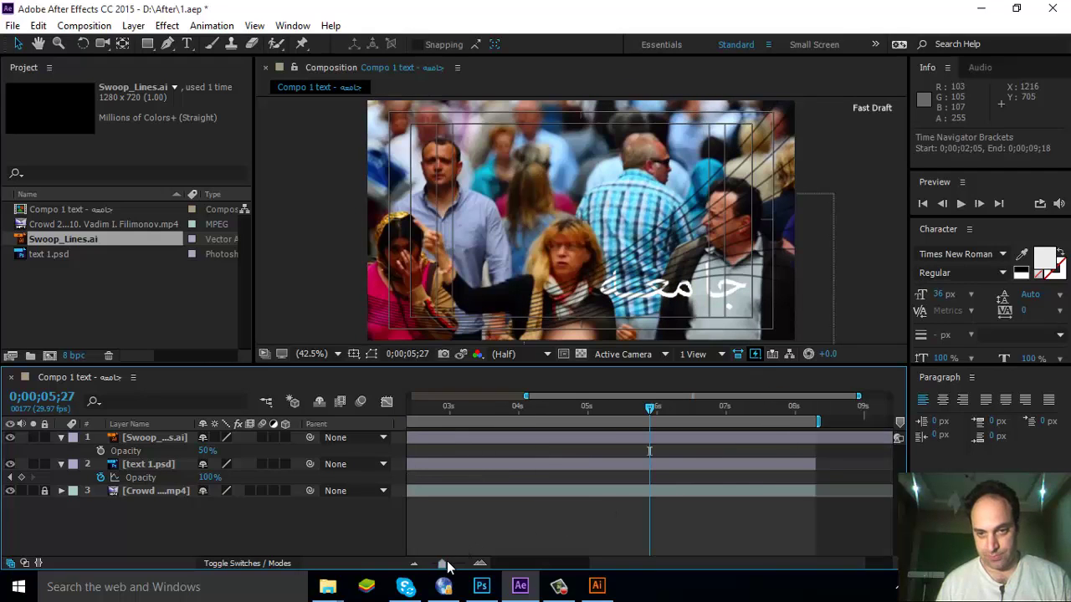
click(414, 563)
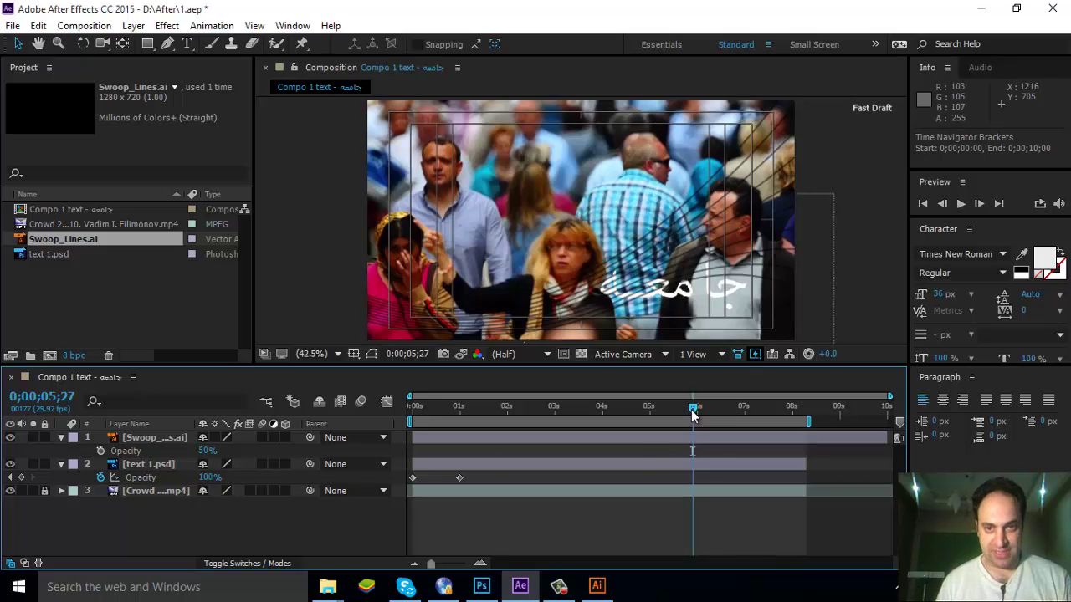
key(Home)
click(166, 25)
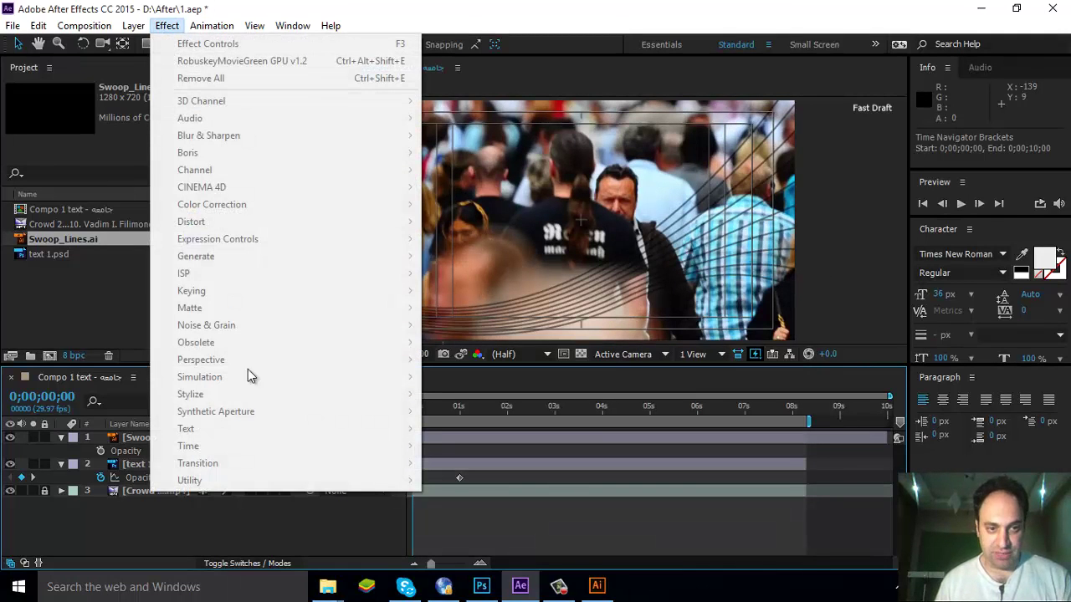
click(203, 526)
click(167, 438)
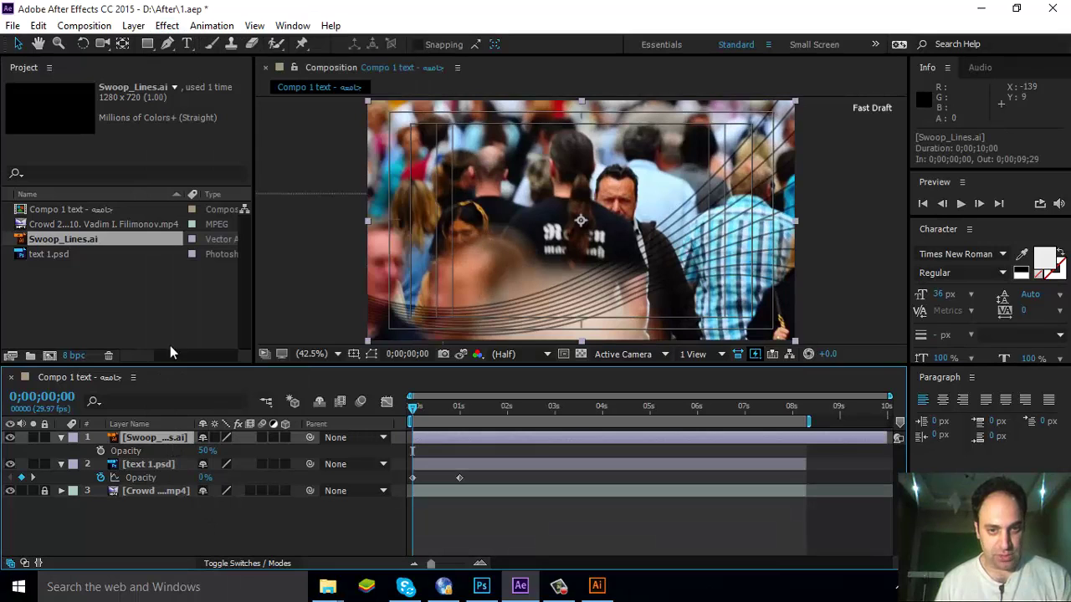
click(167, 26)
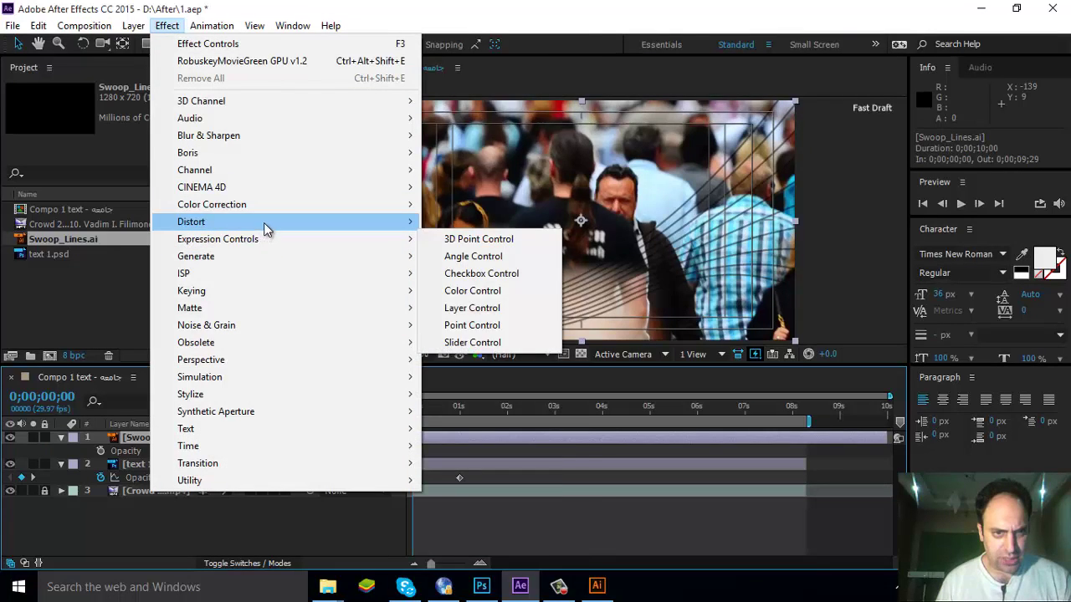
mouse_move(264, 222)
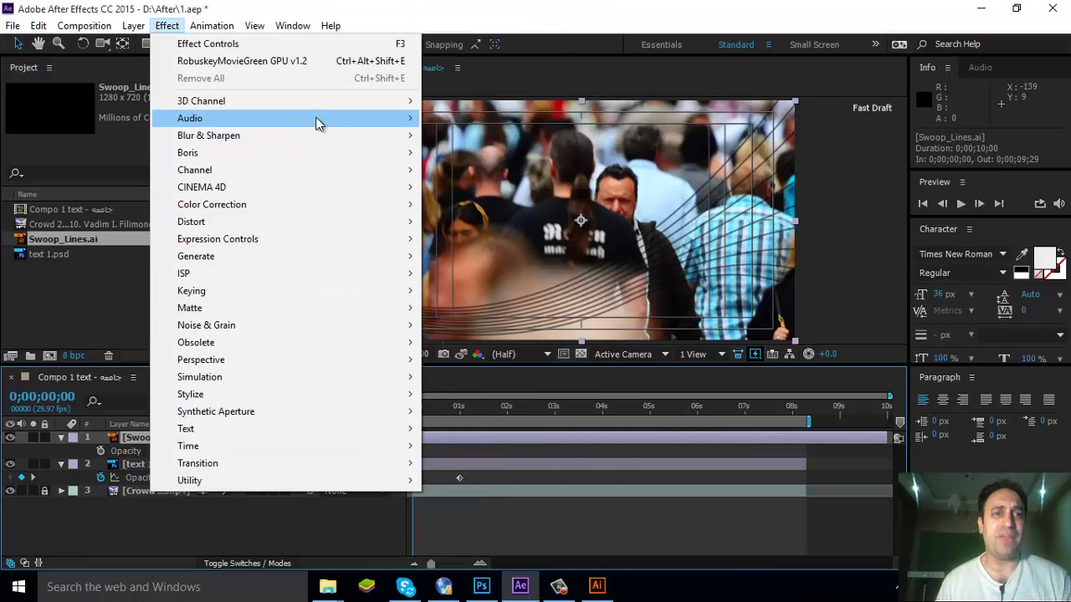
mouse_move(325, 100)
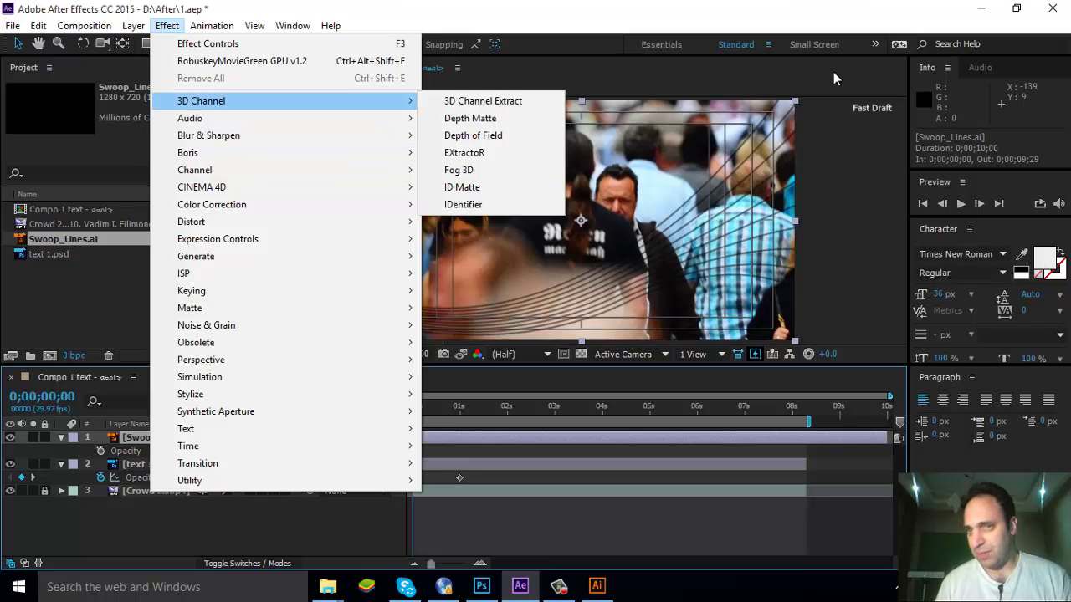
click(770, 11)
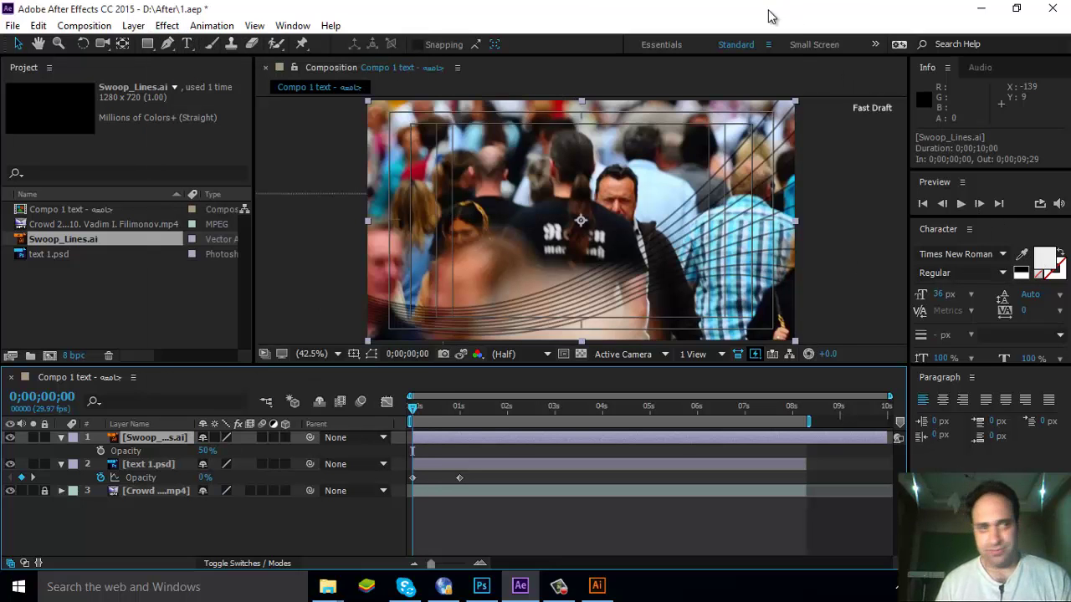
Change the workspace layout to Effects.
click(293, 25)
mouse_move(535, 43)
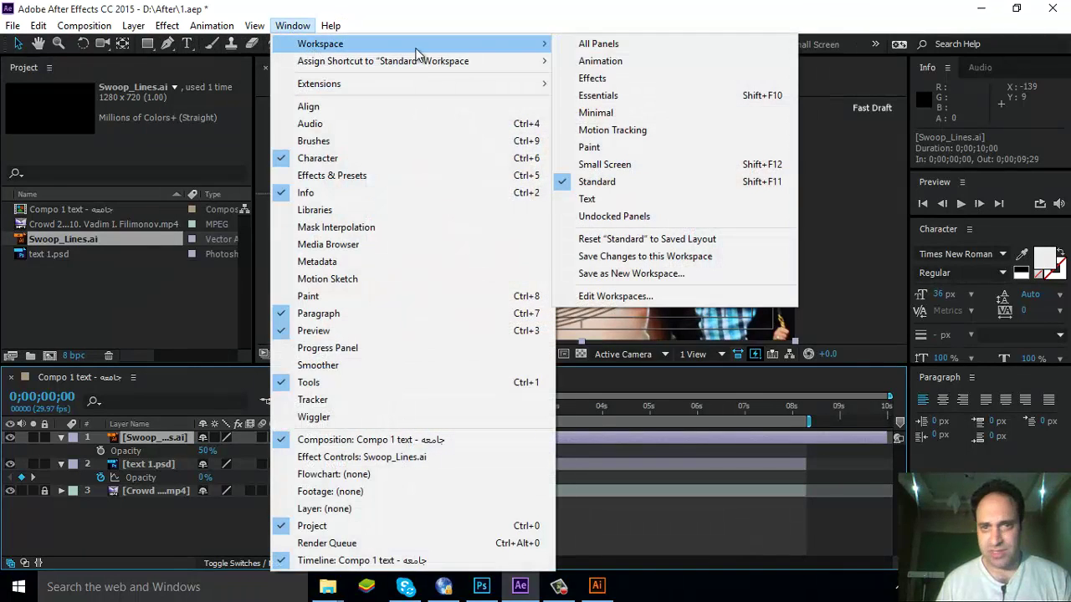
click(614, 76)
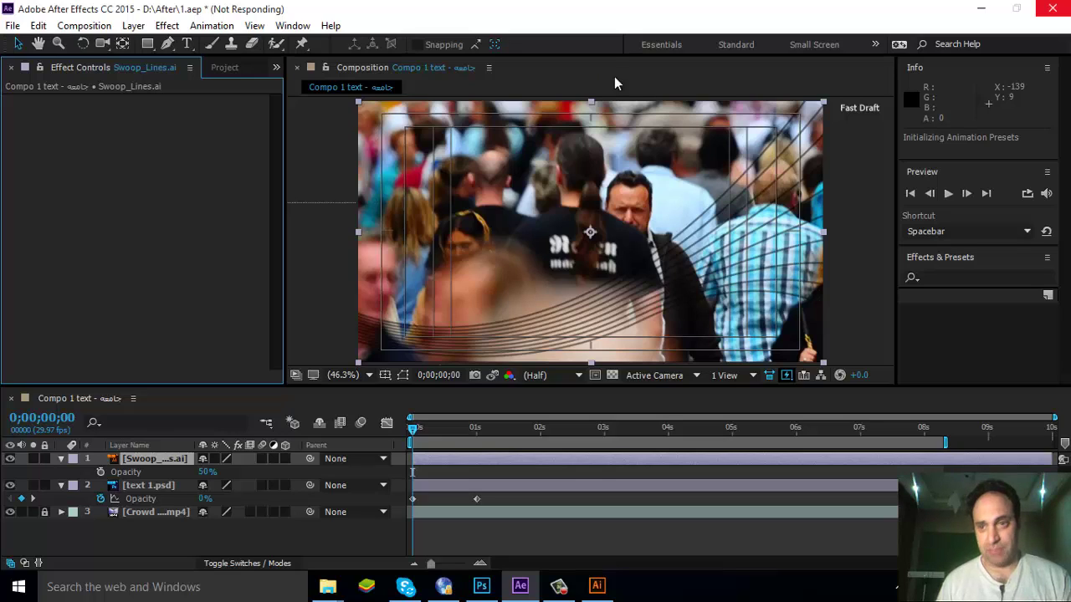
Search the effects and presets for "line" and apply the Linear Wipe transition preset to the Swoop_Lines.ai layer.
click(965, 277)
text(li)
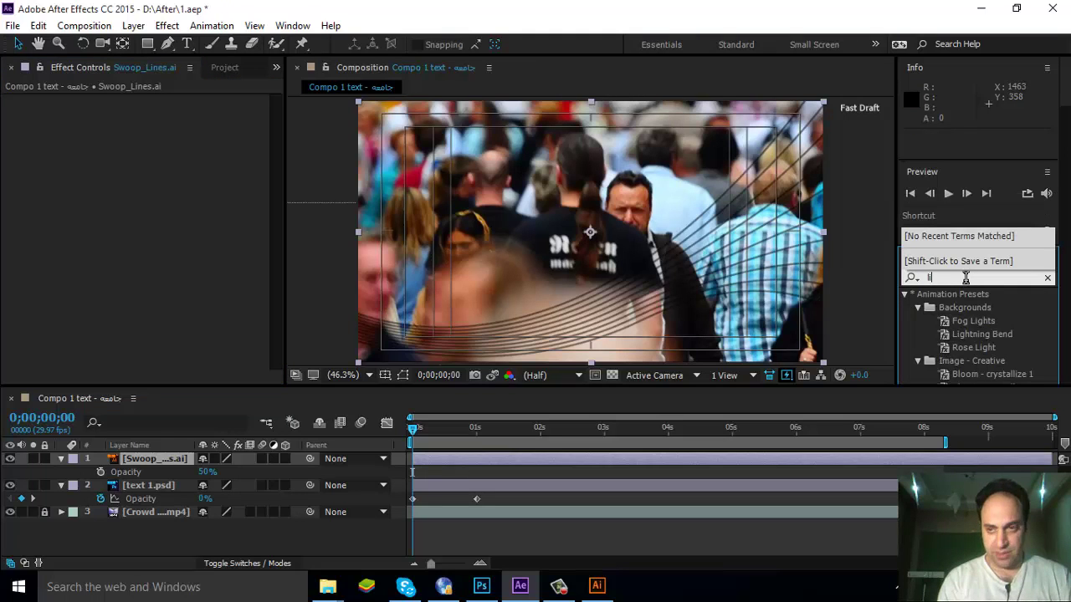
text(ne)
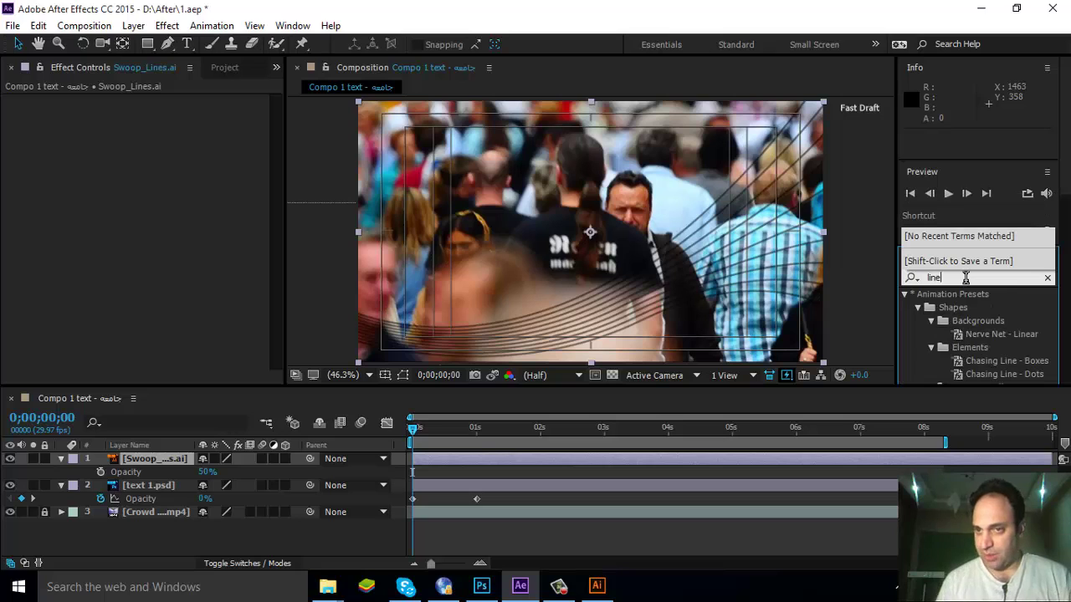
scroll(986, 317, down, 2)
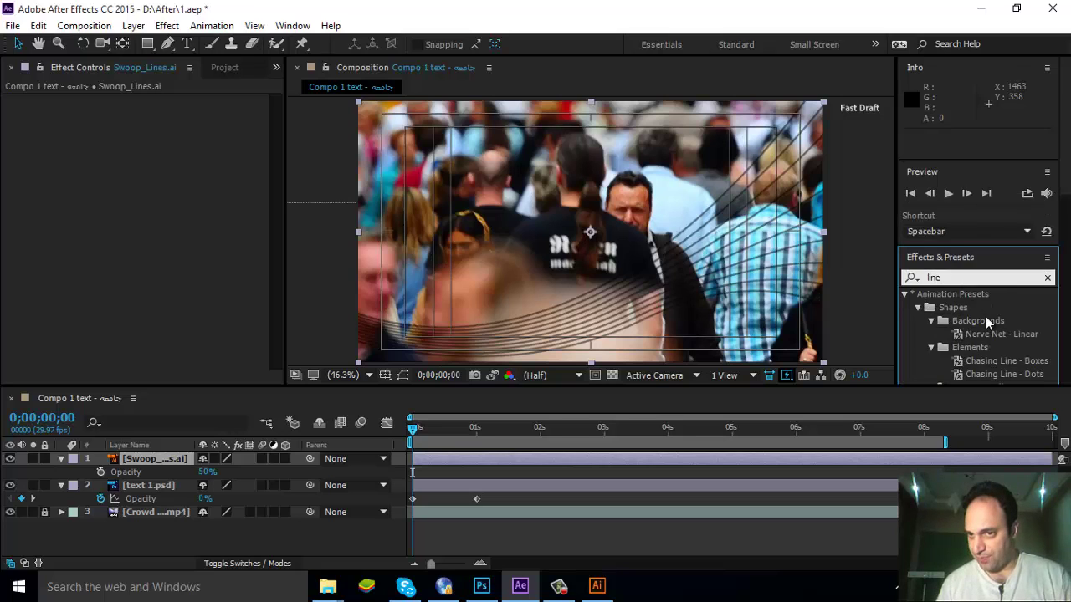
scroll(986, 316, down, 6)
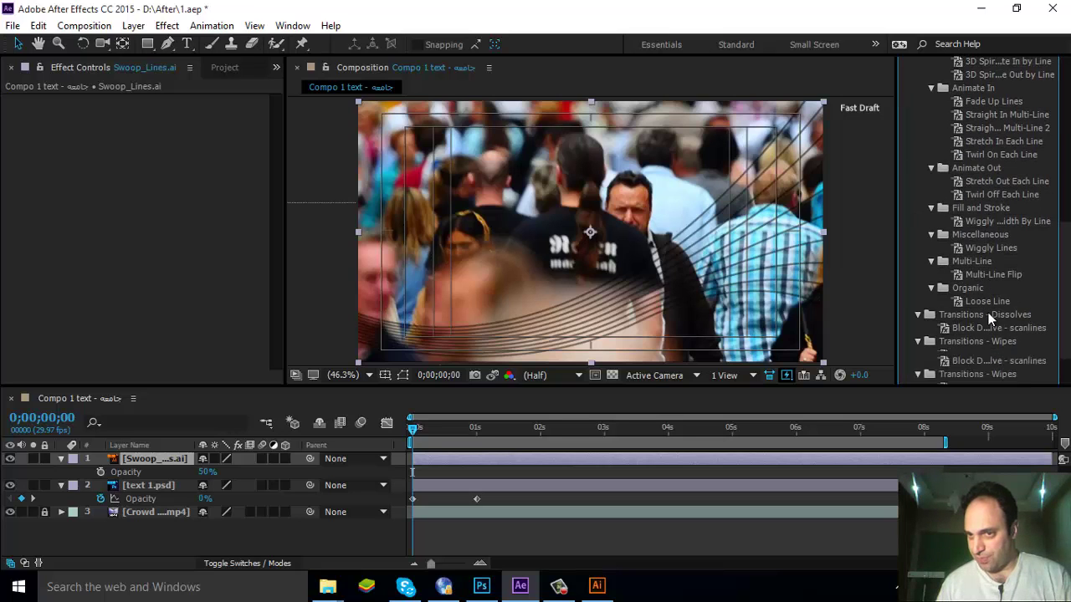
scroll(989, 320, down, 1)
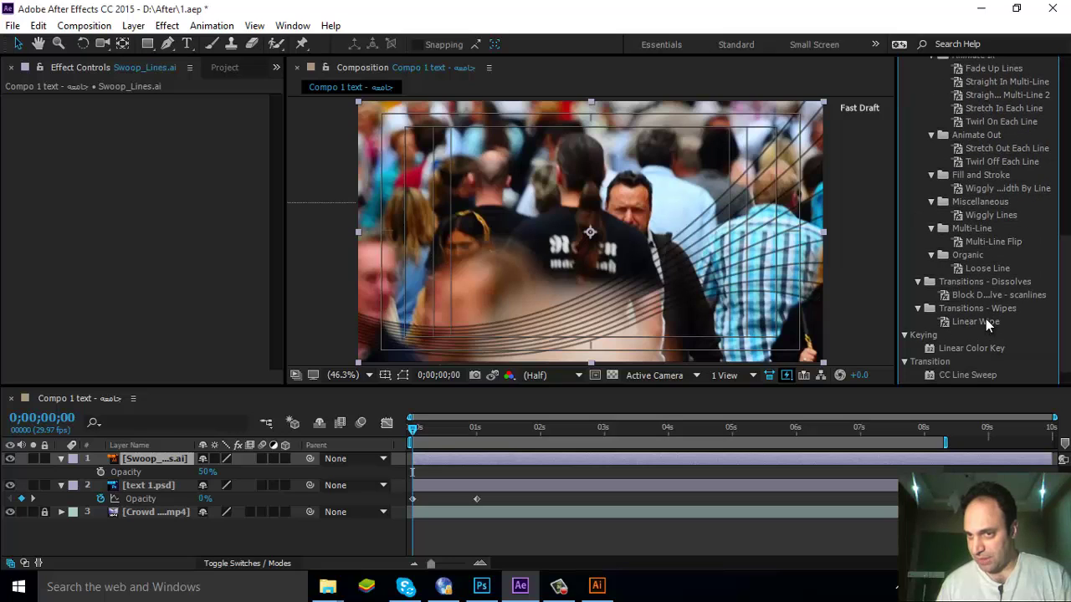
click(977, 324)
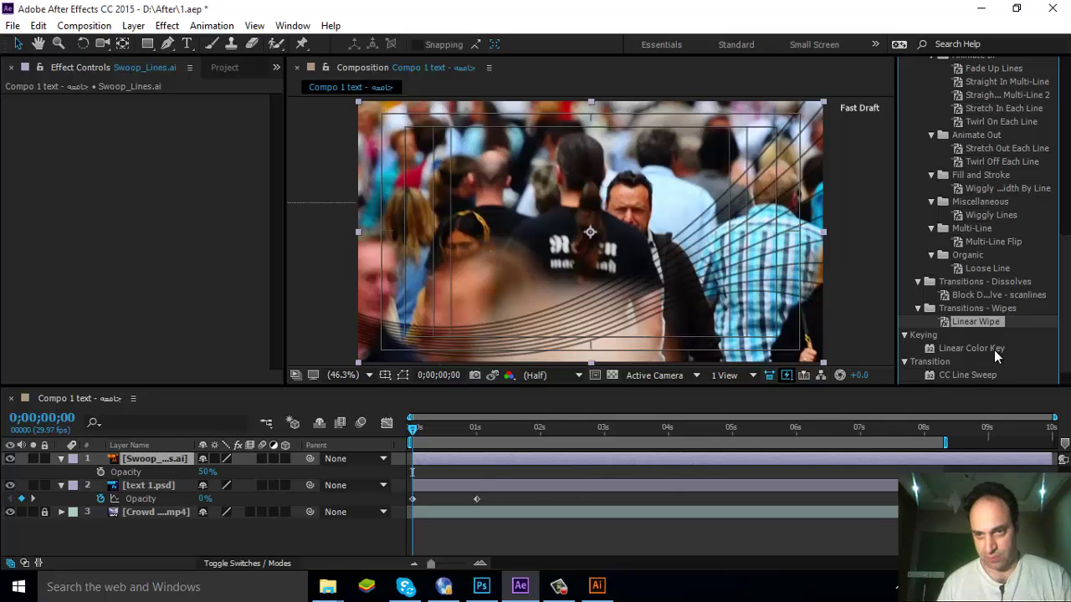
drag(943, 324, 159, 247)
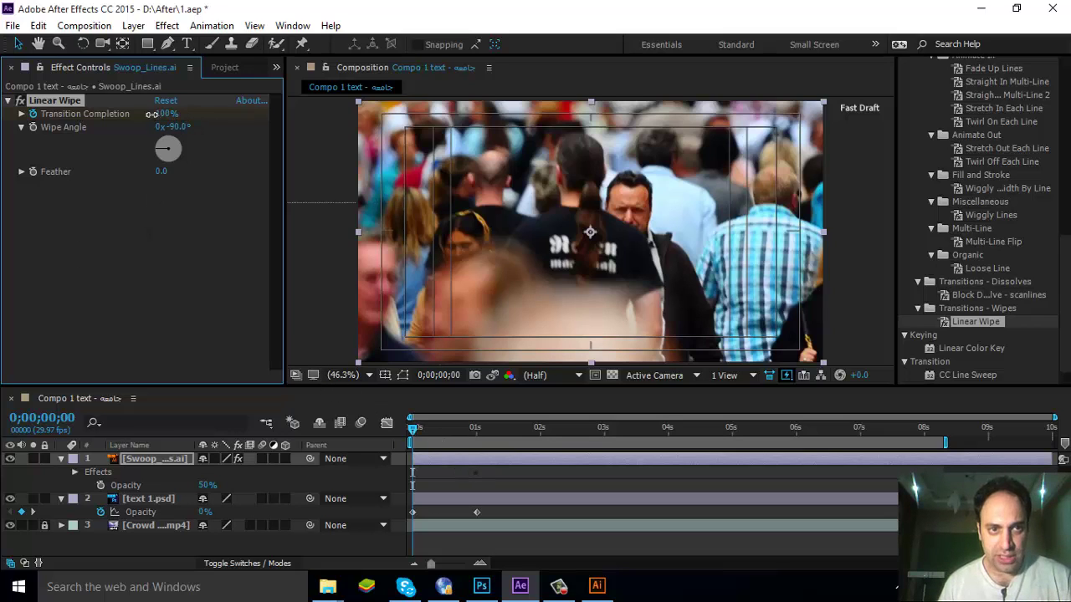
Place the playhead at 0;00;02;00 and set the Linear Wipe's Transition Completion to 100% on the Swoop_Lines.ai layer.
drag(166, 114, 226, 128)
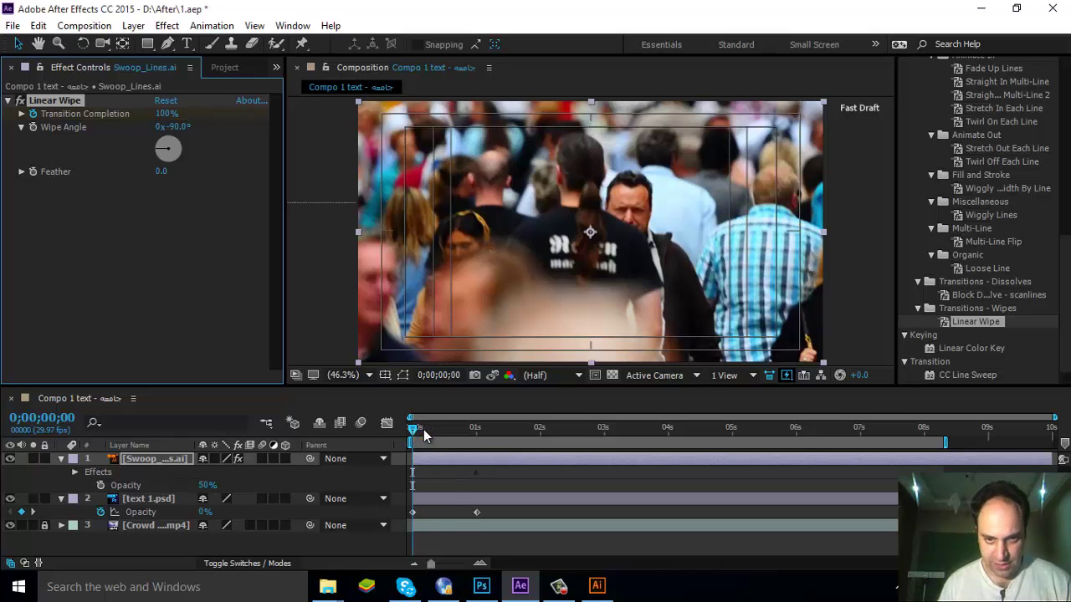
drag(425, 435, 454, 430)
click(75, 416)
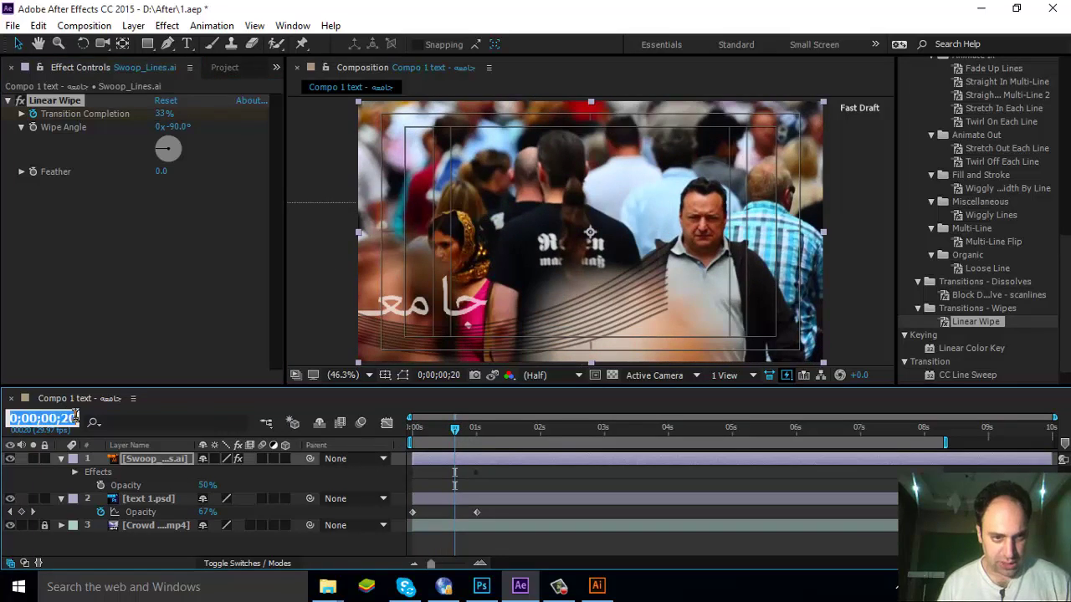
key(Return)
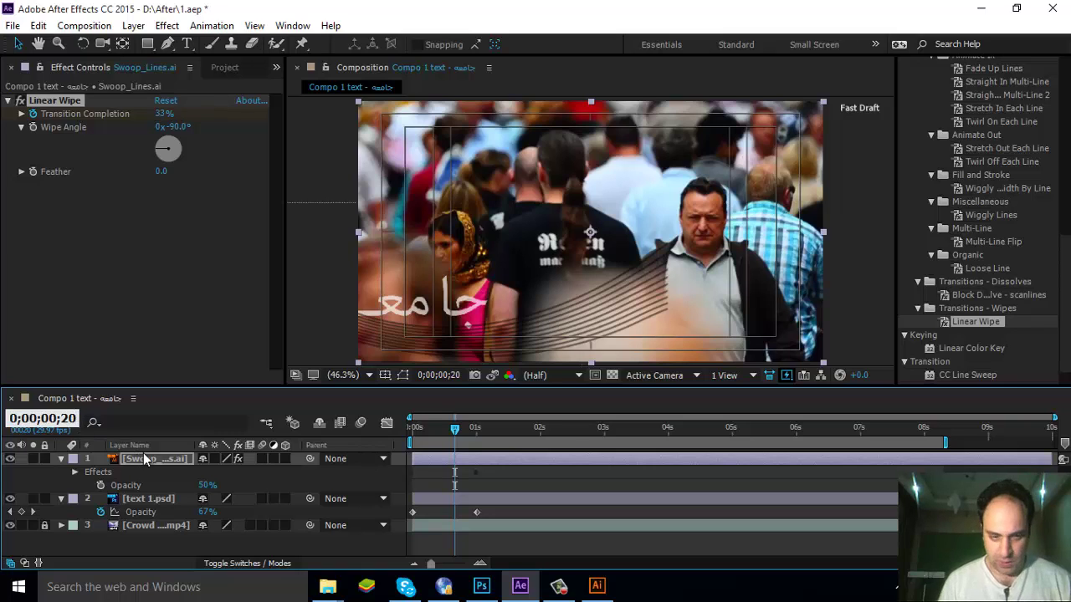
text(200)
key(Return)
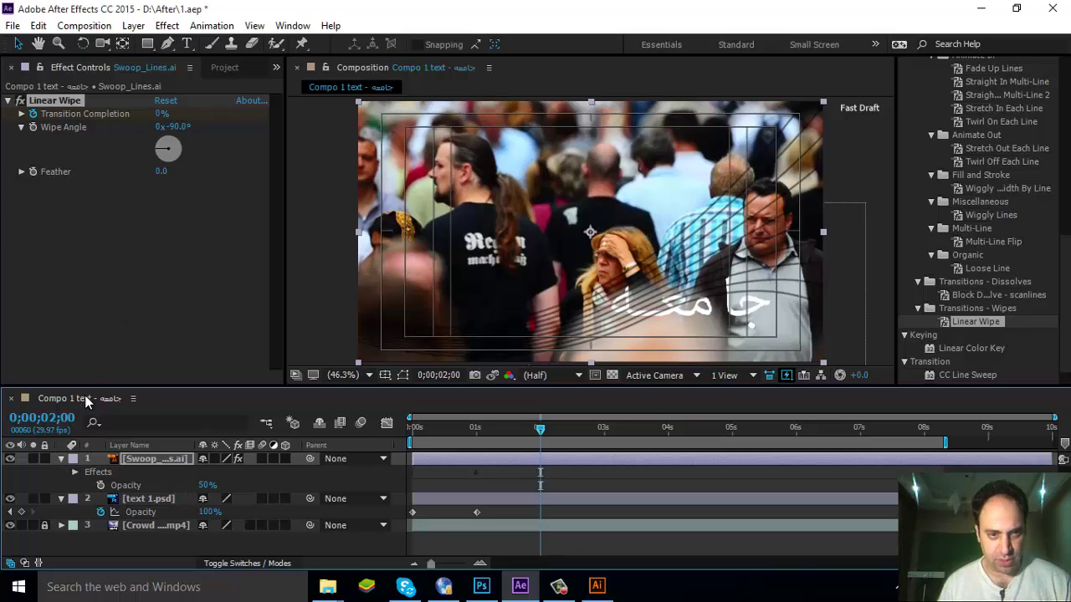
click(21, 114)
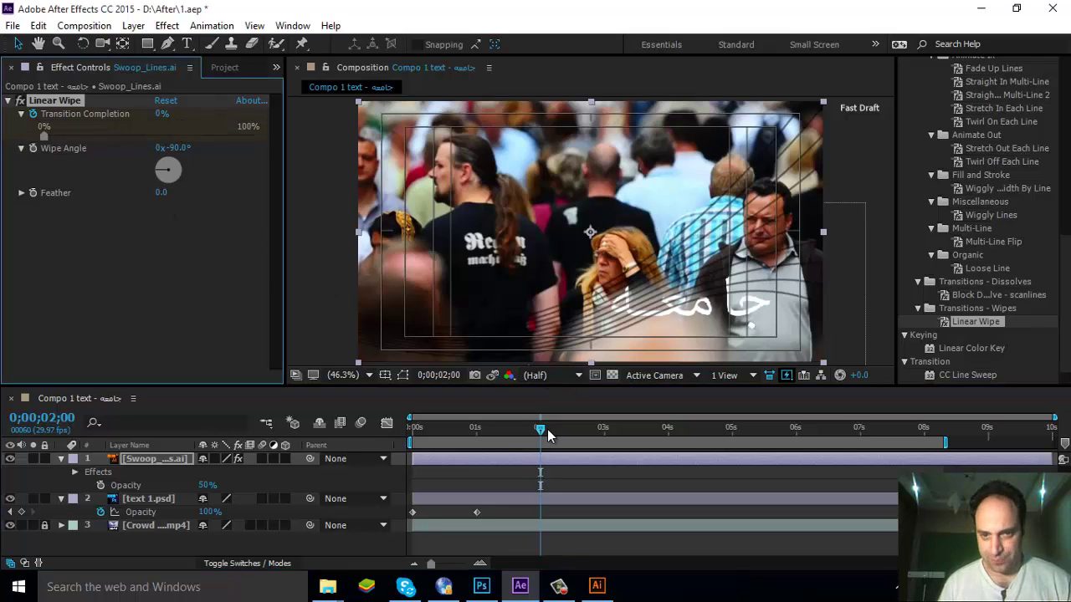
drag(43, 134, 241, 138)
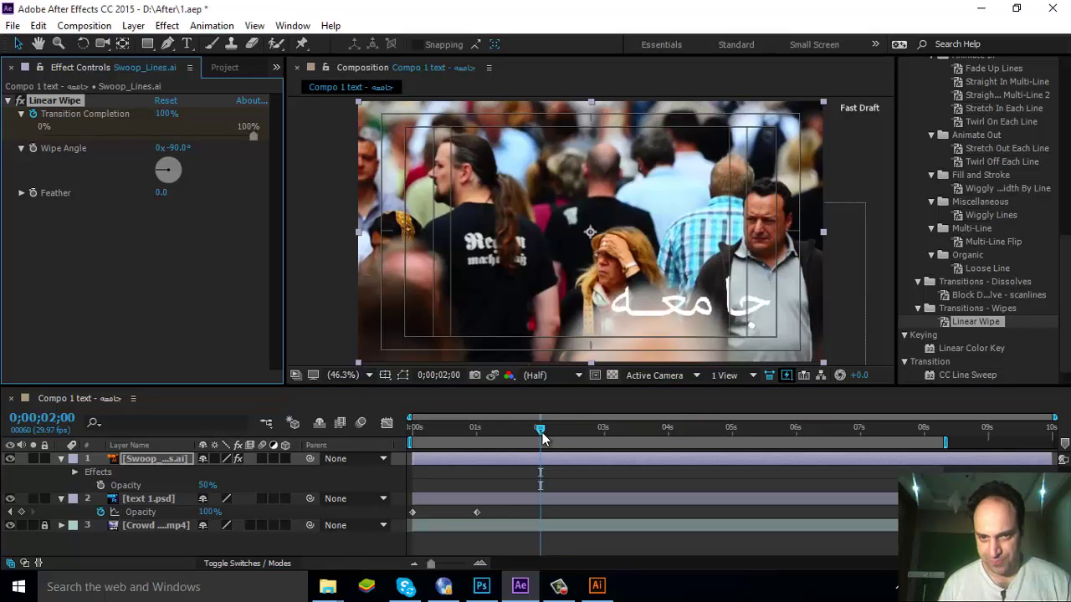
Reveal the Swoop_Lines.ai layer's Linear Wipe properties in an enlarged timeline and collapse the text 1.psd layer.
drag(542, 431, 574, 434)
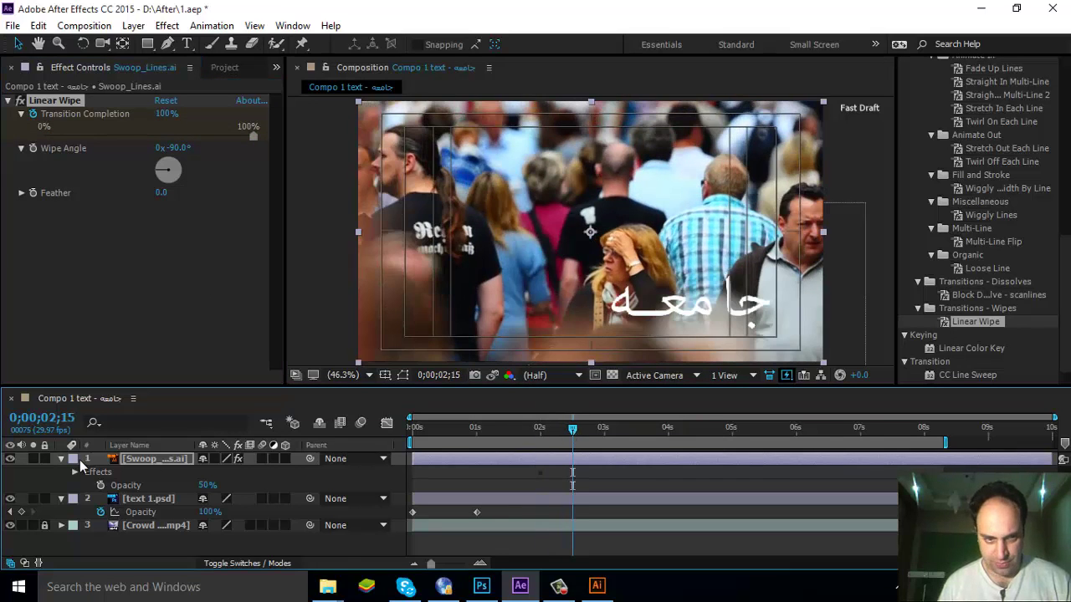
click(75, 472)
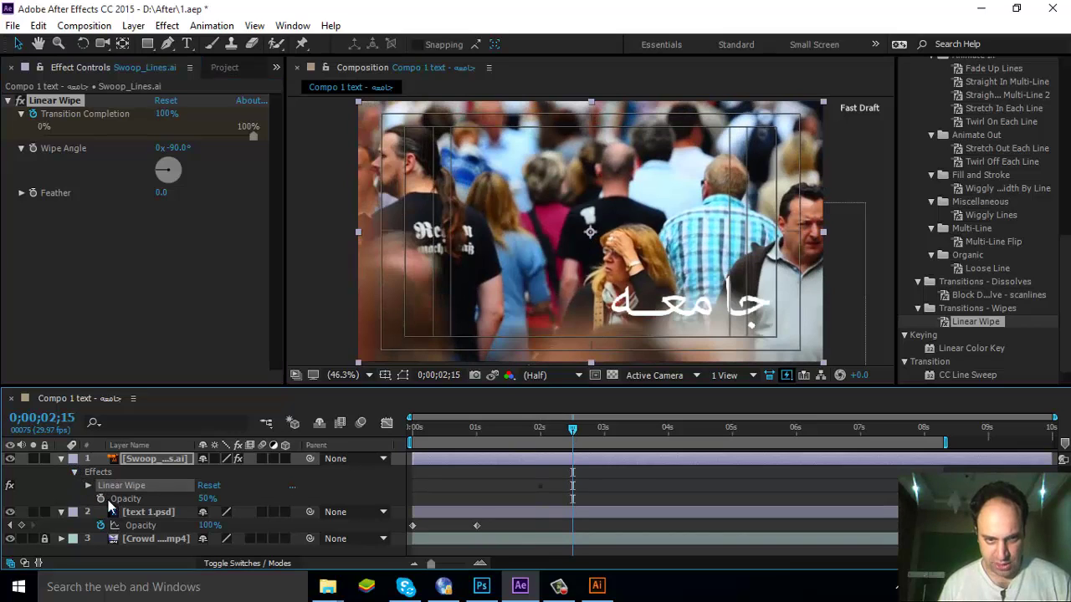
click(88, 485)
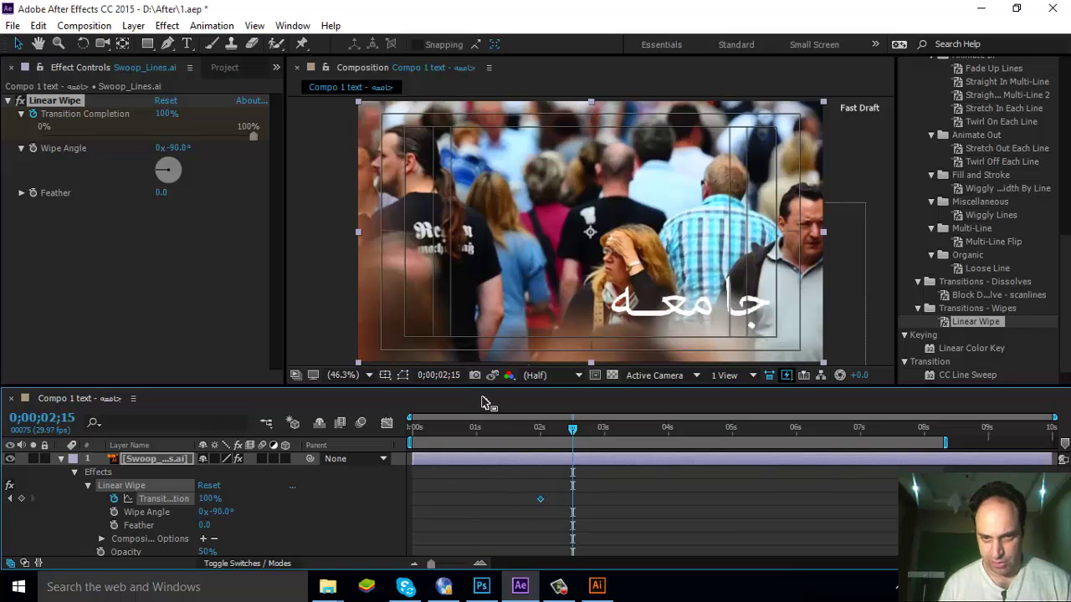
drag(483, 386, 485, 299)
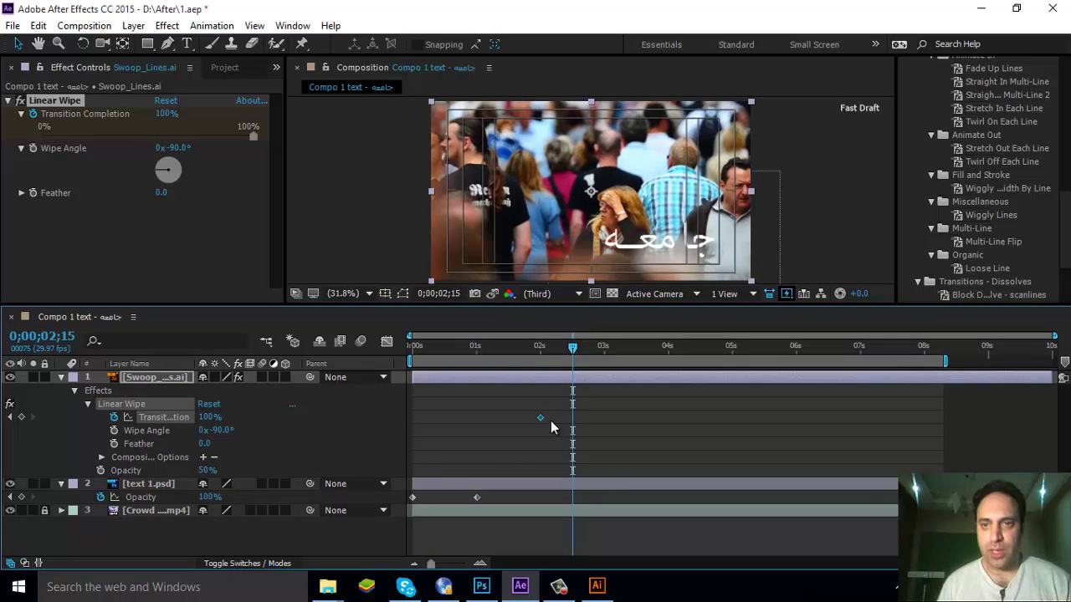
click(87, 404)
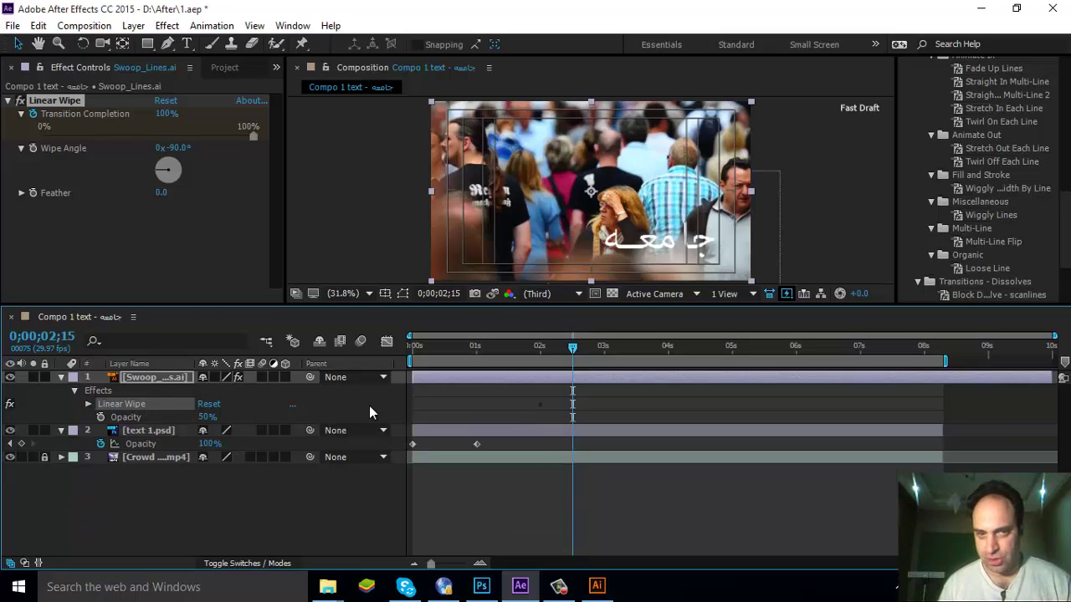
click(87, 404)
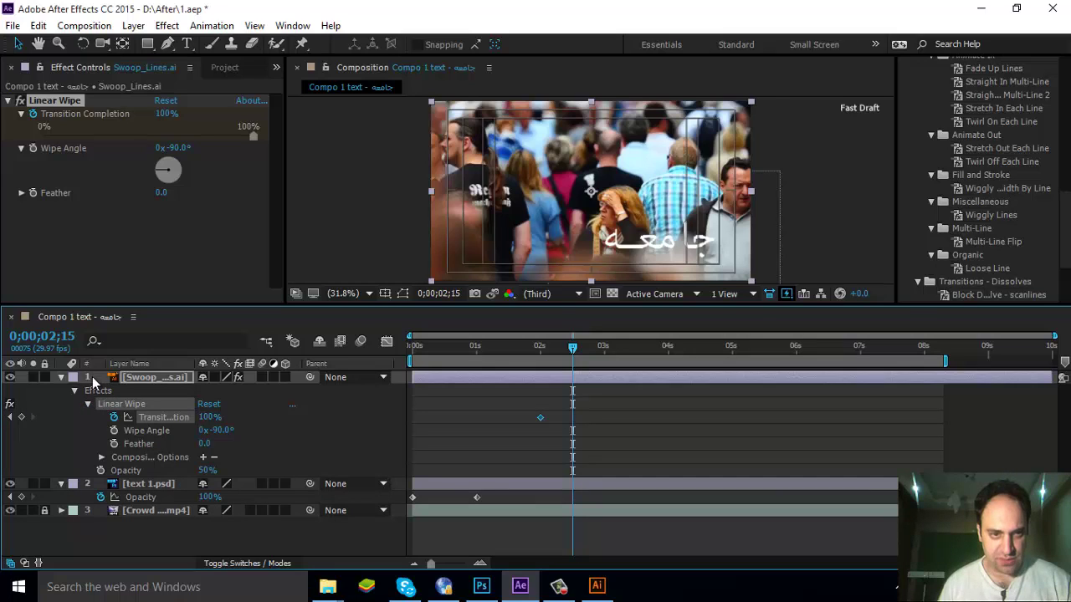
click(61, 483)
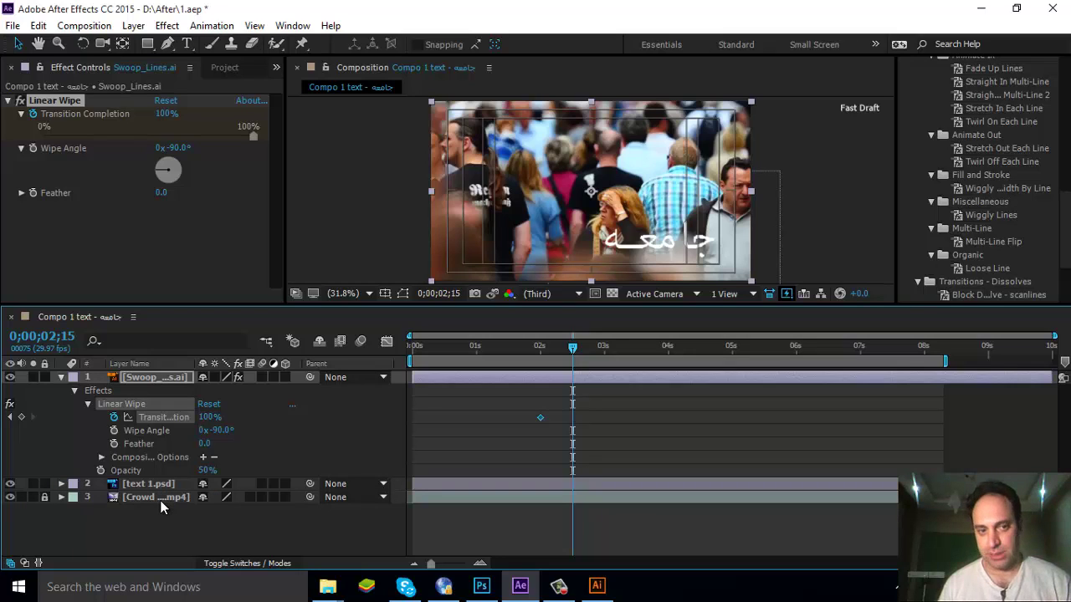
click(92, 392)
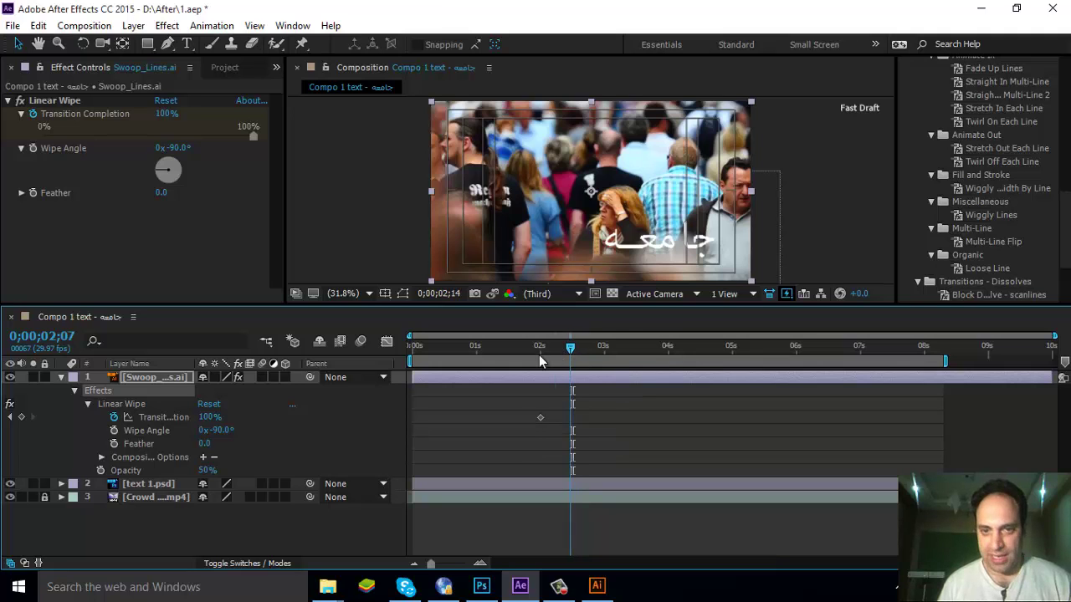
Add a Transition Completion keyframe to the Linear Wipe at the composition's first frame.
click(494, 358)
drag(494, 358, 411, 360)
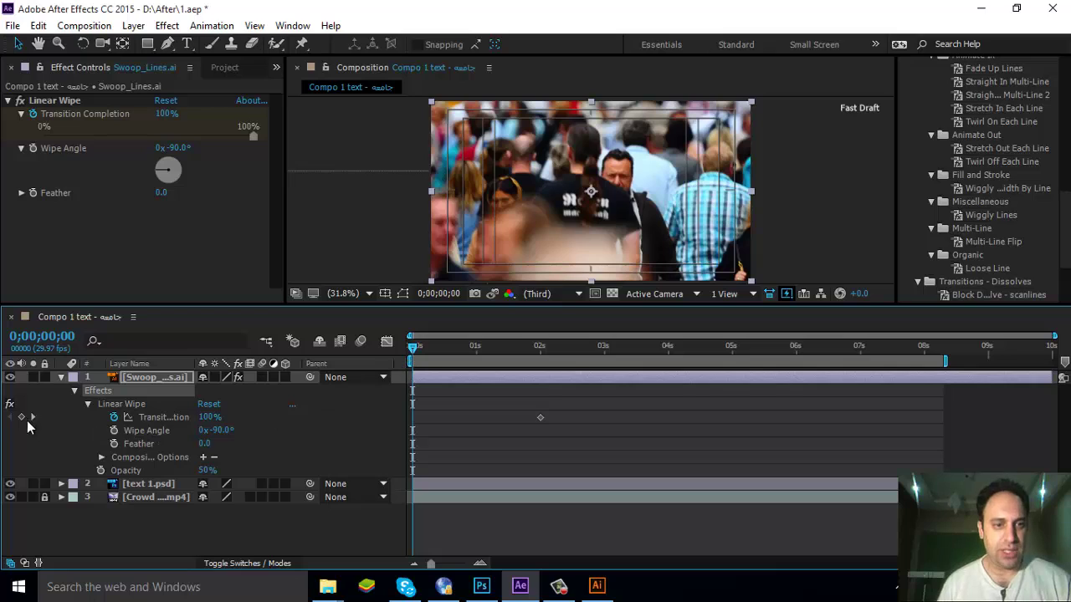
click(21, 419)
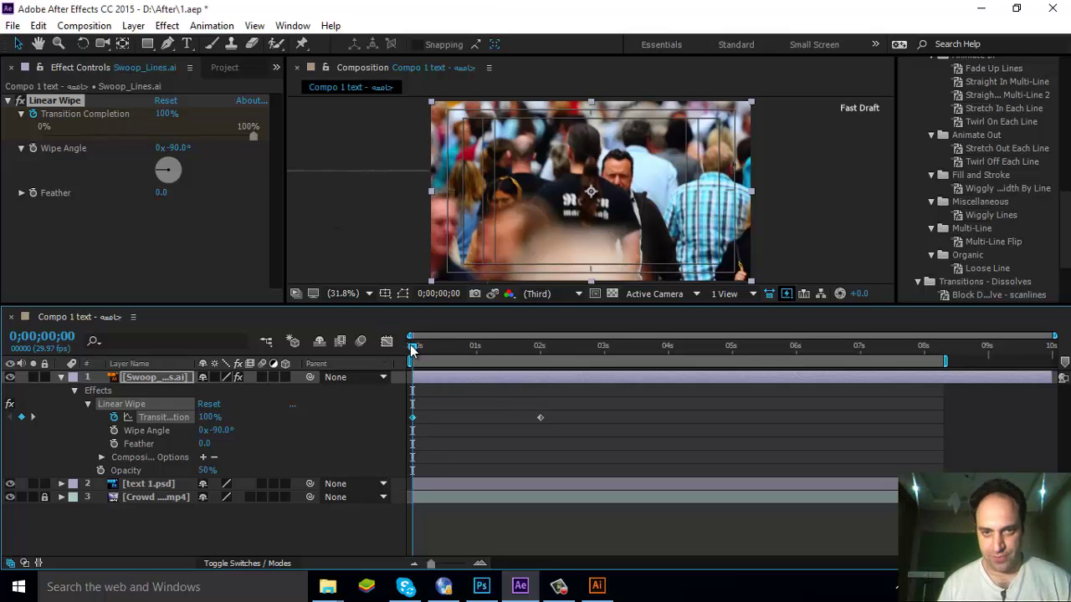
Place the playhead at 0;00;03;00 and set the Linear Wipe's Transition Completion to 0%.
drag(412, 350, 502, 363)
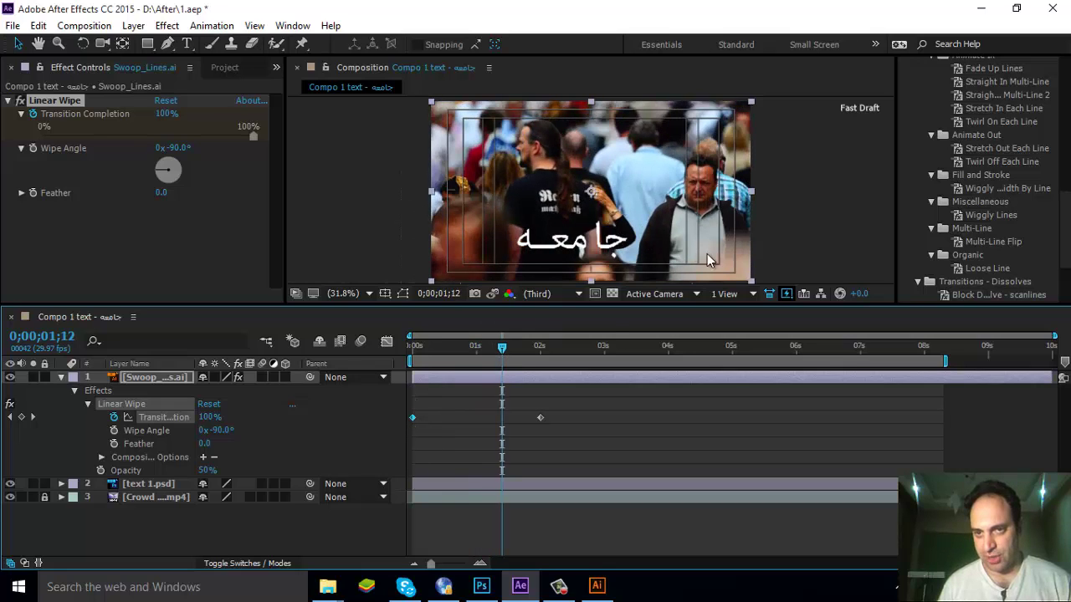
drag(503, 351, 603, 363)
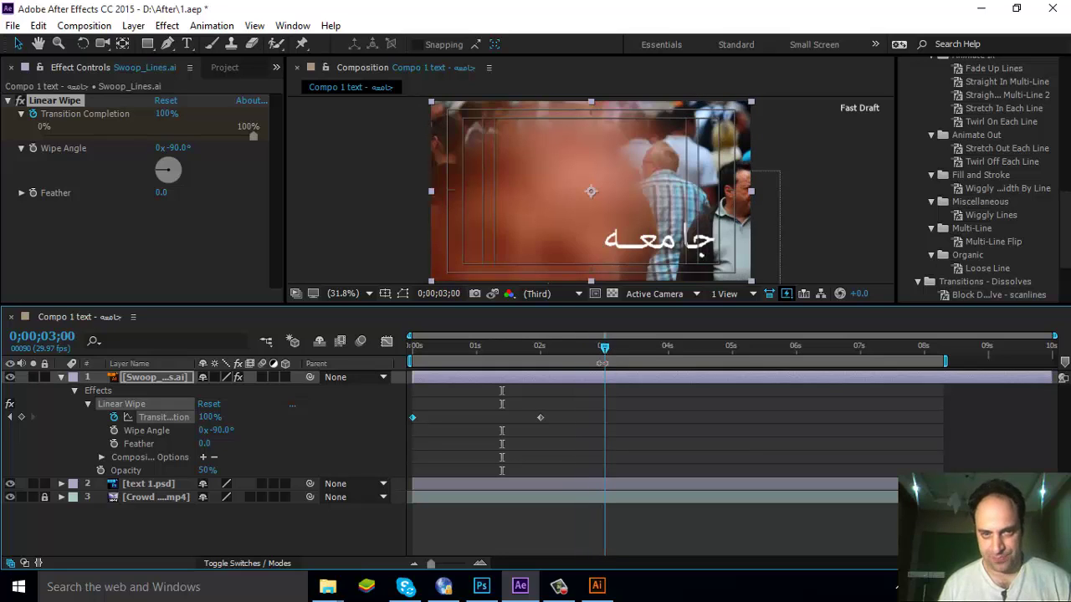
key(ctrl+s)
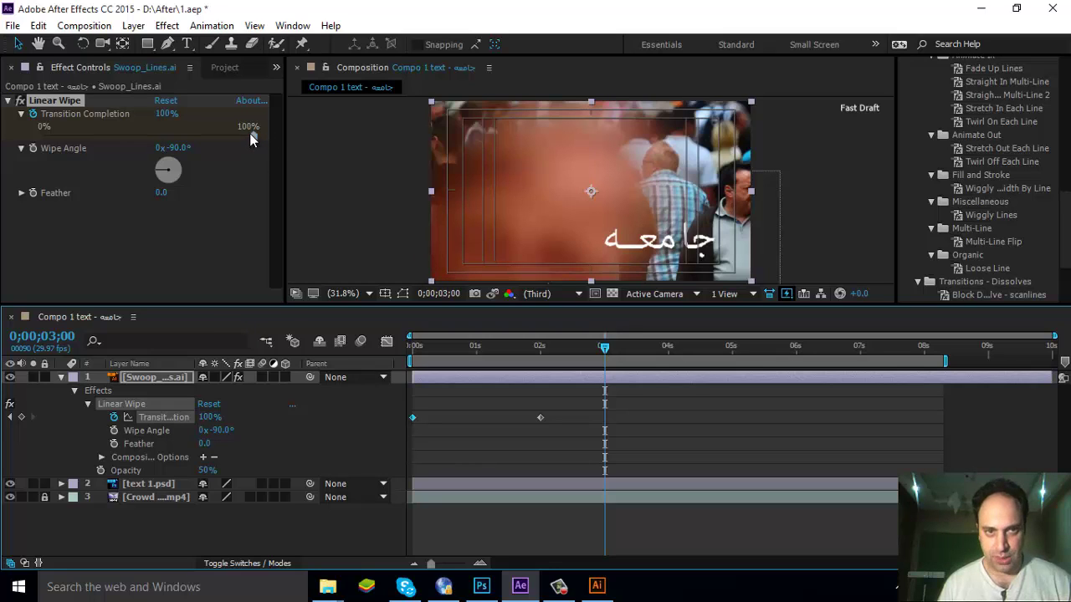
drag(251, 137, 37, 139)
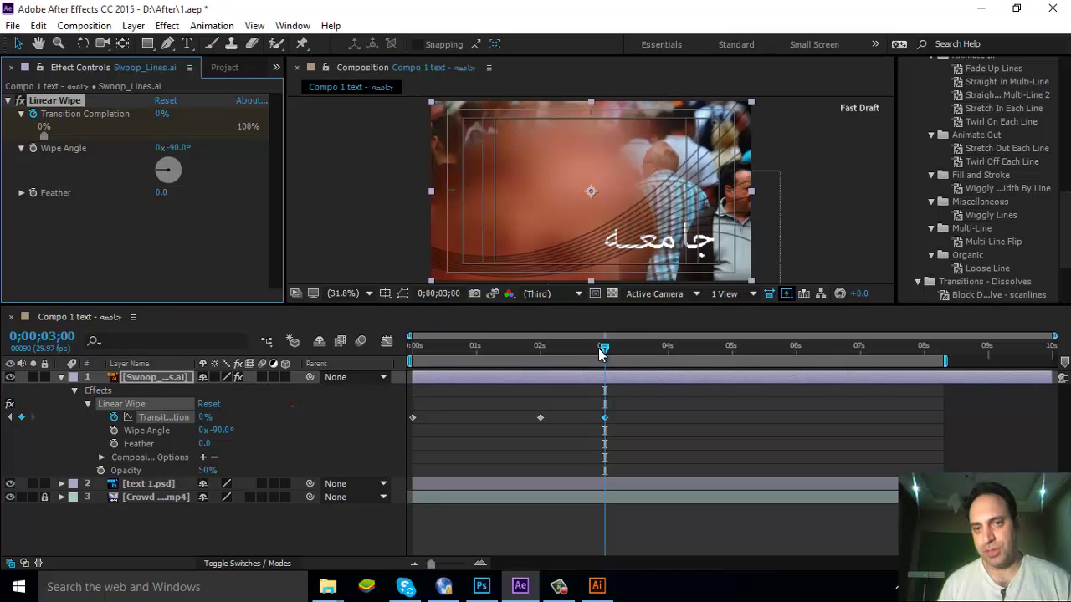
Preview the swoop lines' wipe from the first frame to about three seconds in an enlarged composition view.
drag(610, 348, 627, 352)
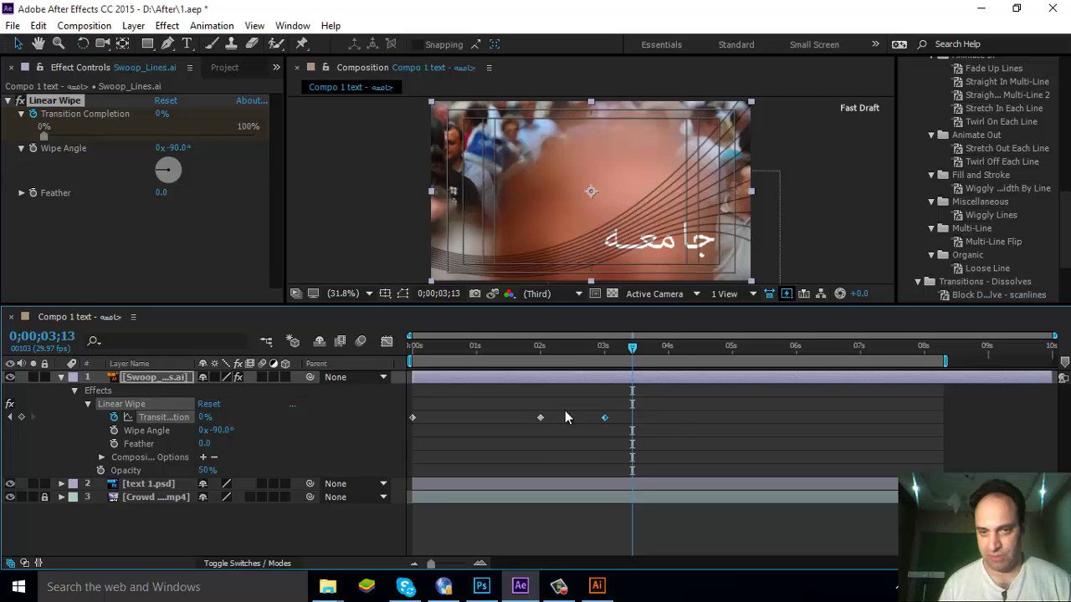
key(Home)
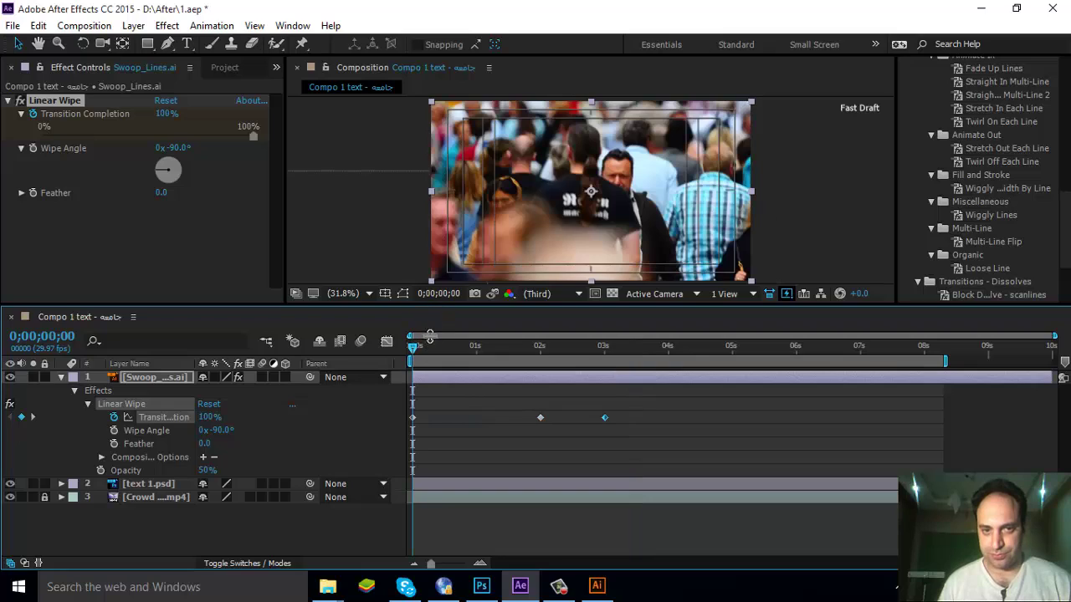
drag(430, 306, 434, 416)
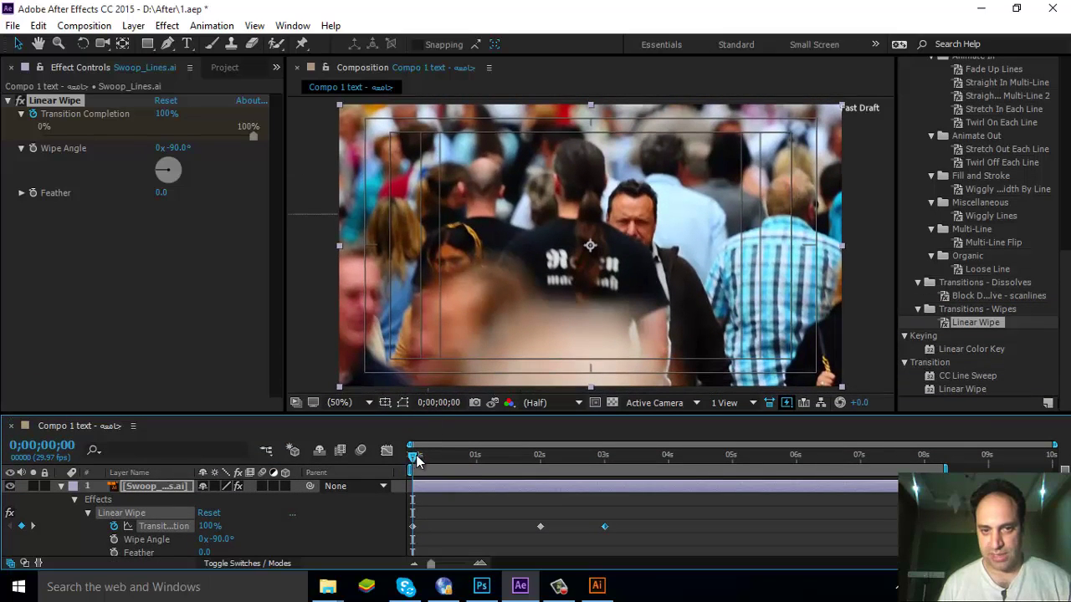
drag(416, 460, 539, 458)
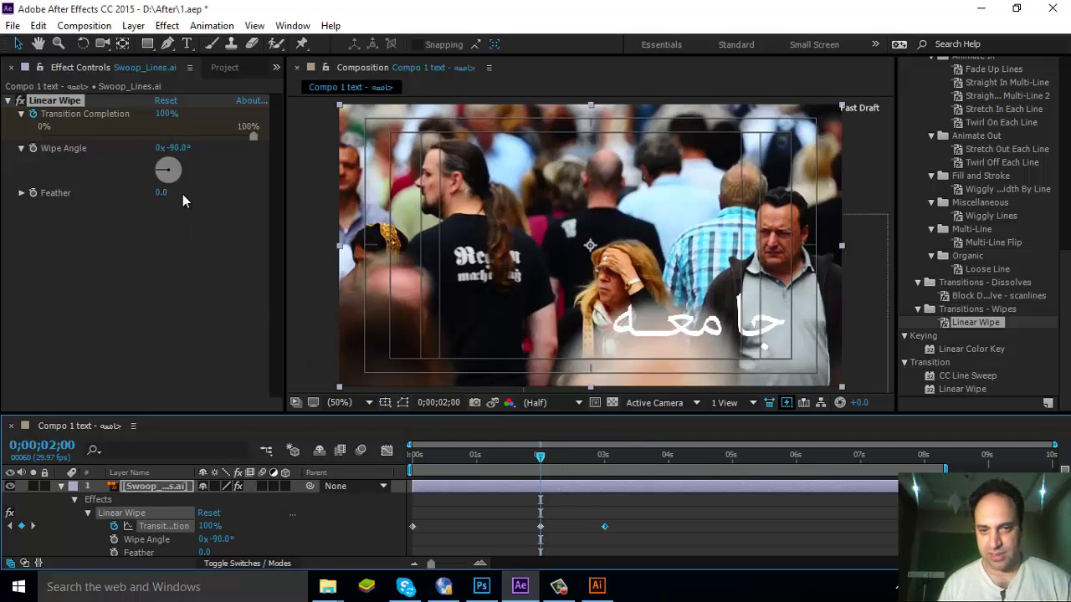
drag(540, 456, 609, 462)
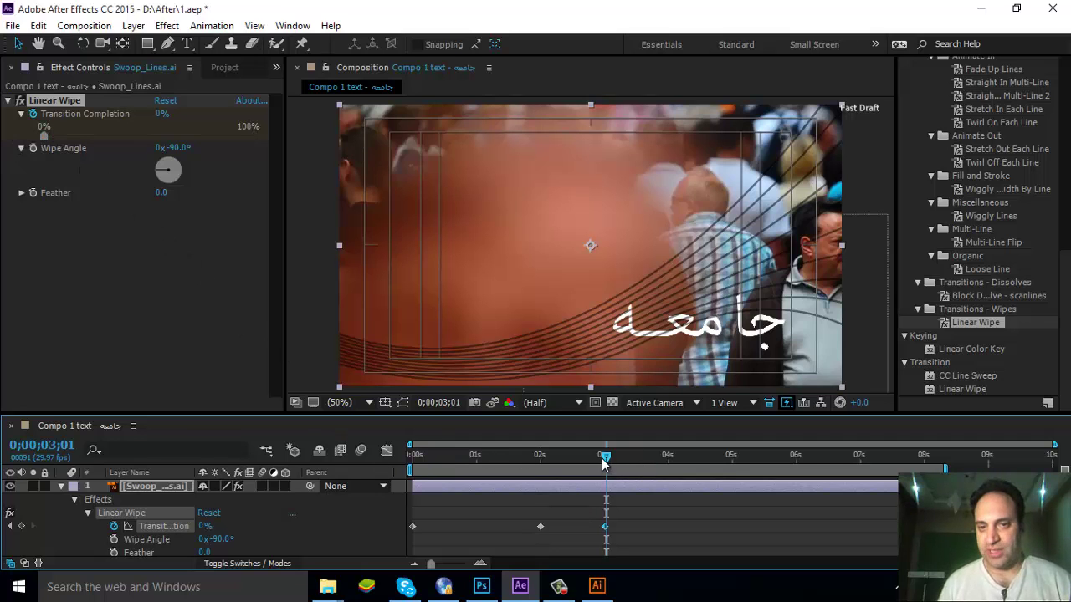
drag(605, 462, 548, 466)
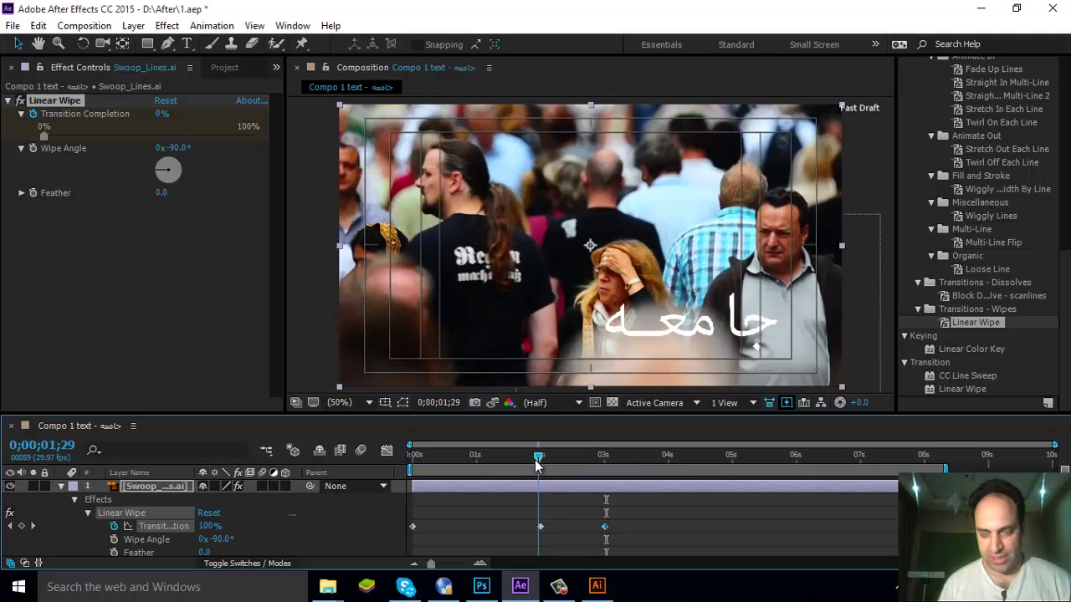
drag(536, 466, 540, 461)
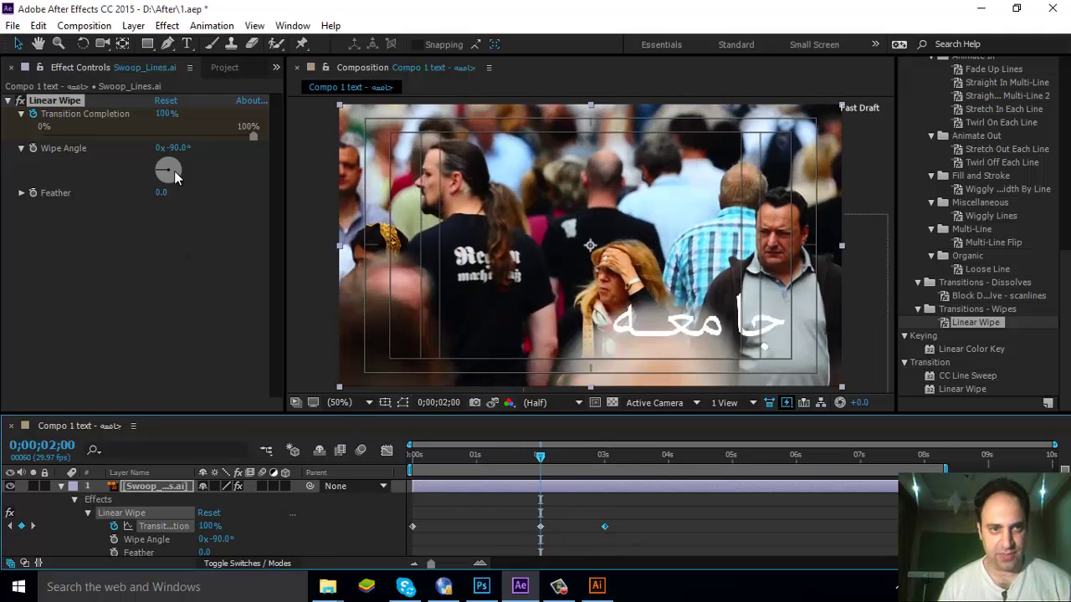
Check the partly completed wipe at 0;00;02;22 and set its Wipe Angle to -75°.
drag(542, 459, 587, 460)
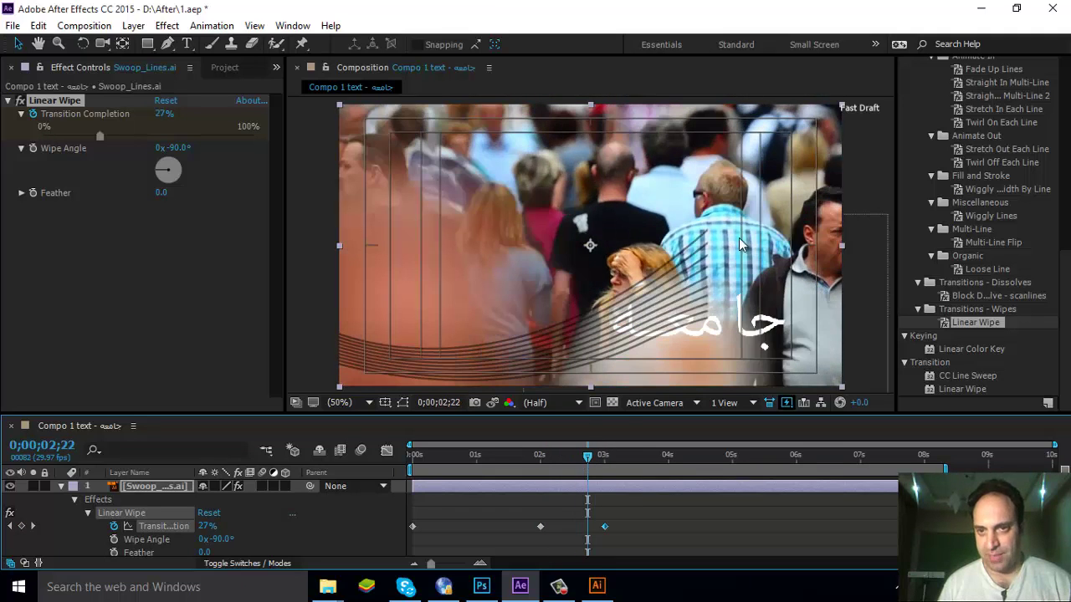
mouse_move(160, 171)
mouse_down()
mouse_move(164, 160)
mouse_move(164, 171)
mouse_up()
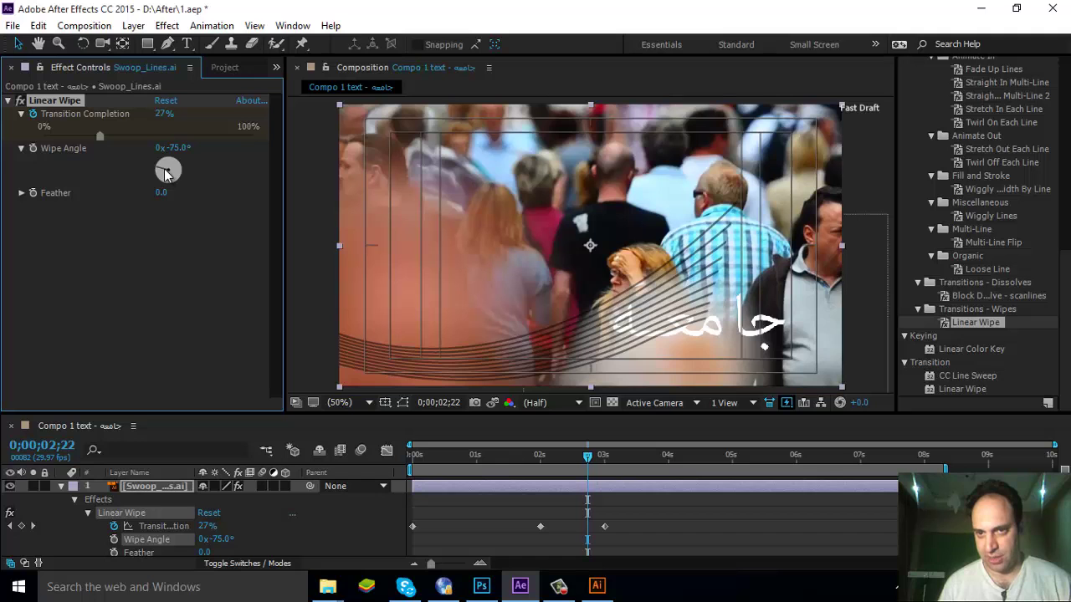
mouse_move(589, 466)
mouse_down()
mouse_move(542, 468)
mouse_move(607, 469)
mouse_up()
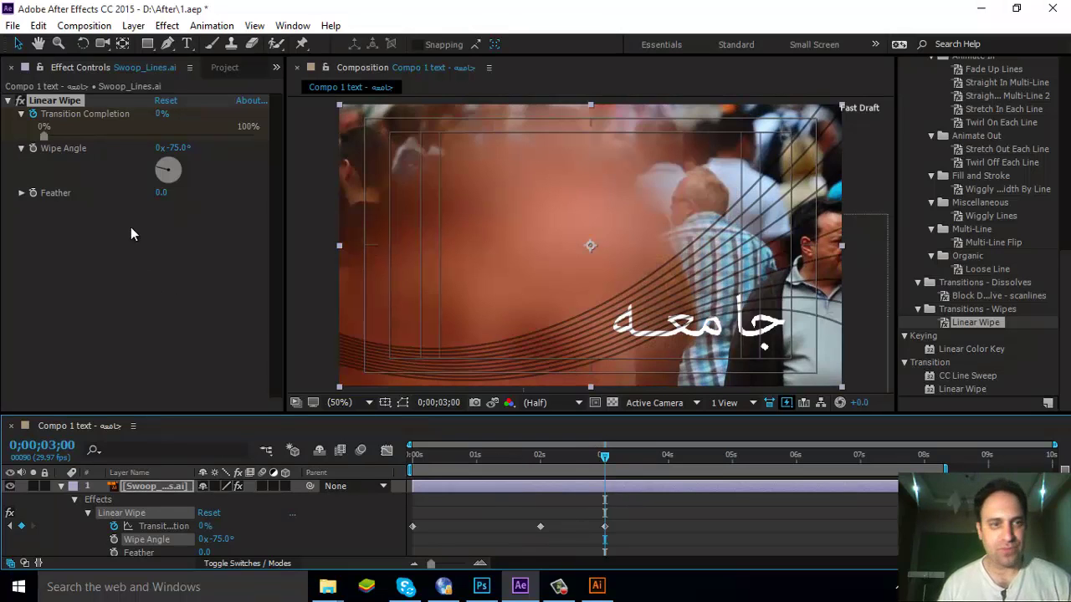
Soften the wipe's edge by setting Feather to 34.5, and enlarge the timeline area.
click(21, 192)
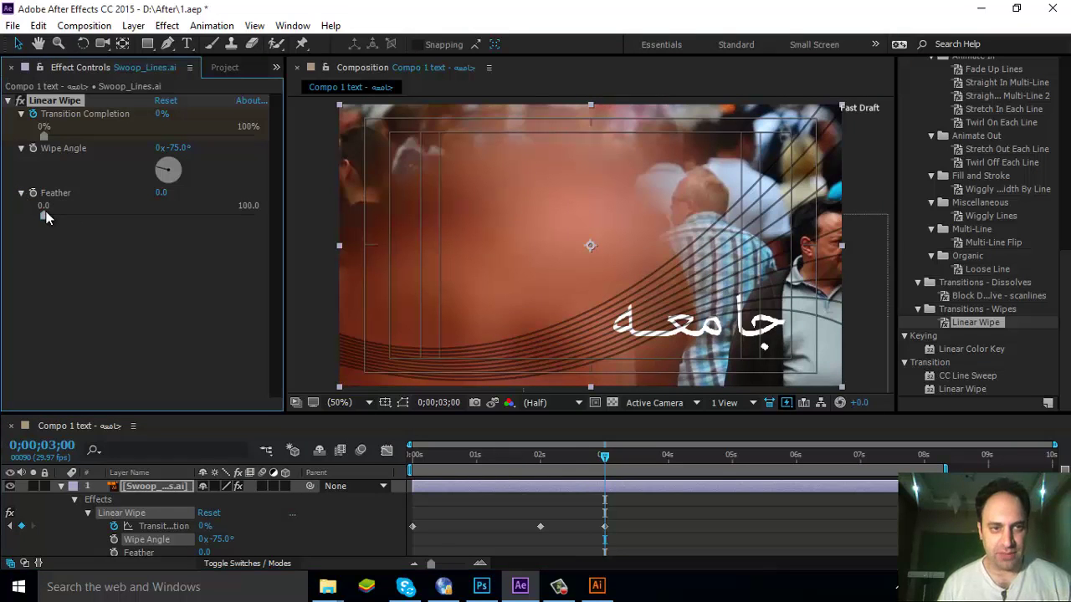
drag(45, 214, 65, 214)
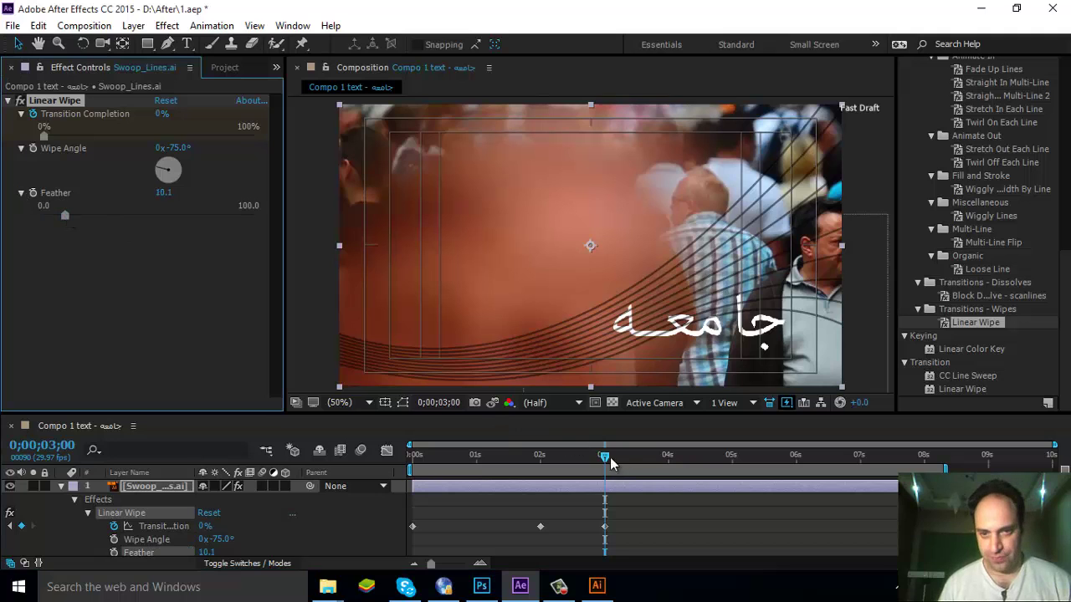
drag(610, 457, 587, 457)
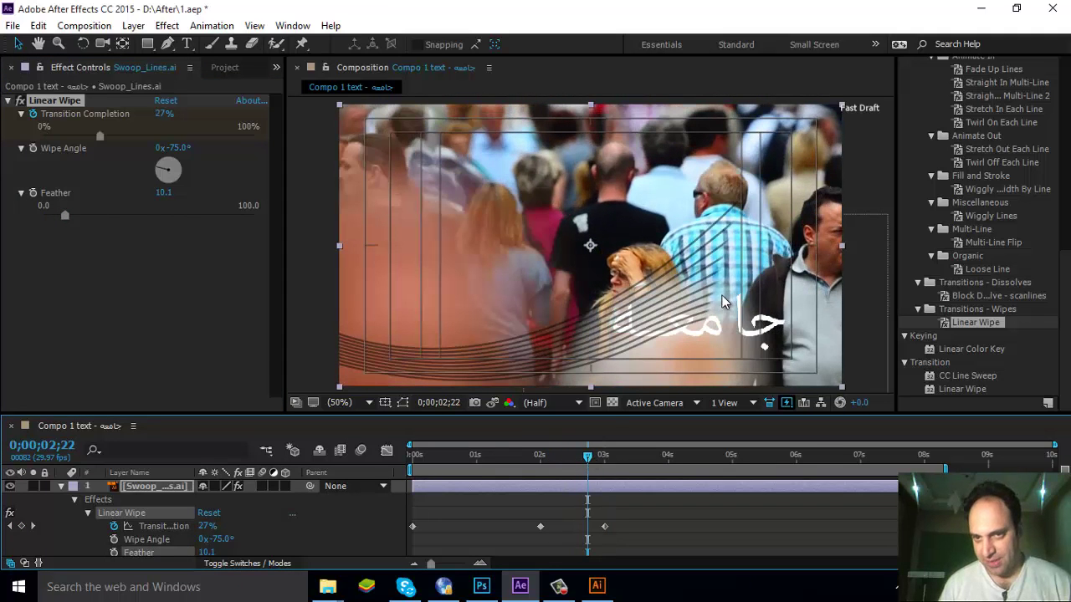
drag(67, 216, 117, 216)
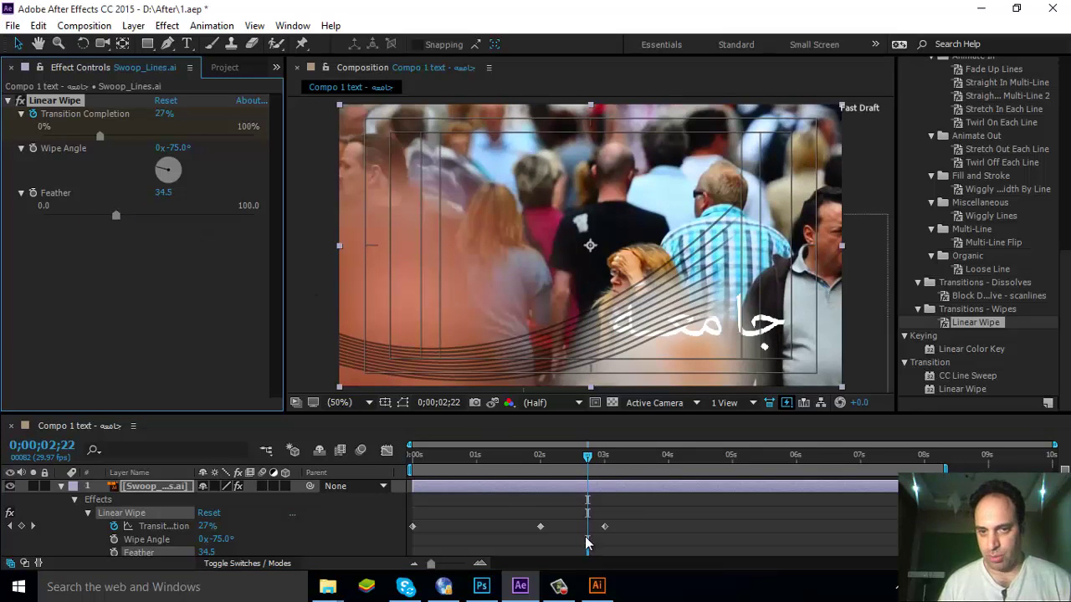
mouse_move(587, 465)
mouse_down()
mouse_move(541, 468)
mouse_move(587, 465)
mouse_move(583, 452)
mouse_up()
drag(563, 412, 564, 314)
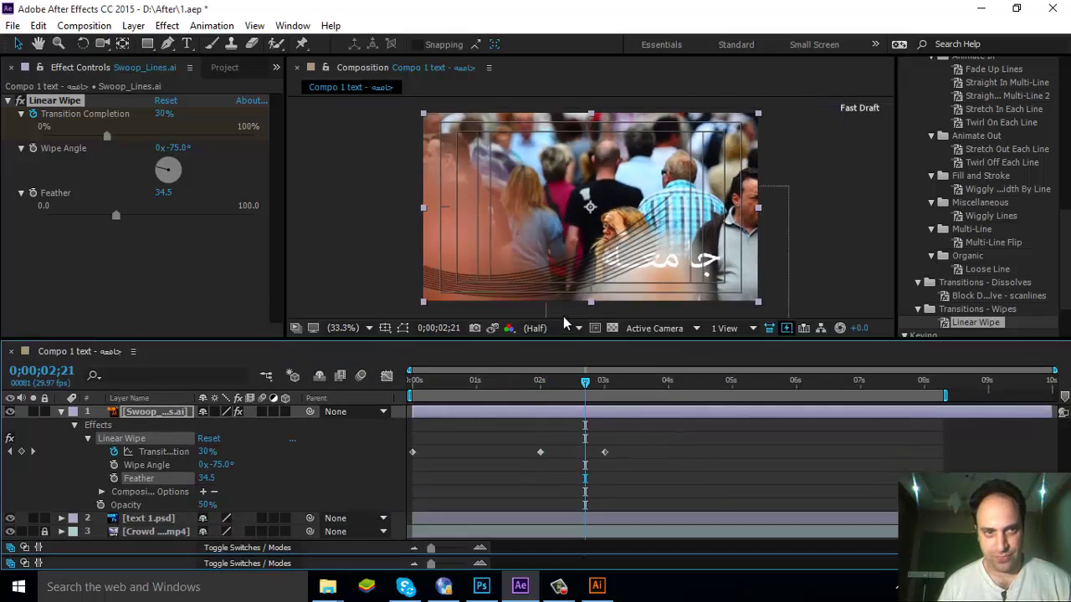
Scrub through the swoop lines' feathered wipe up to 0;00;02;28 and enlarge the composition view to examine its edge.
click(529, 354)
drag(536, 361, 601, 360)
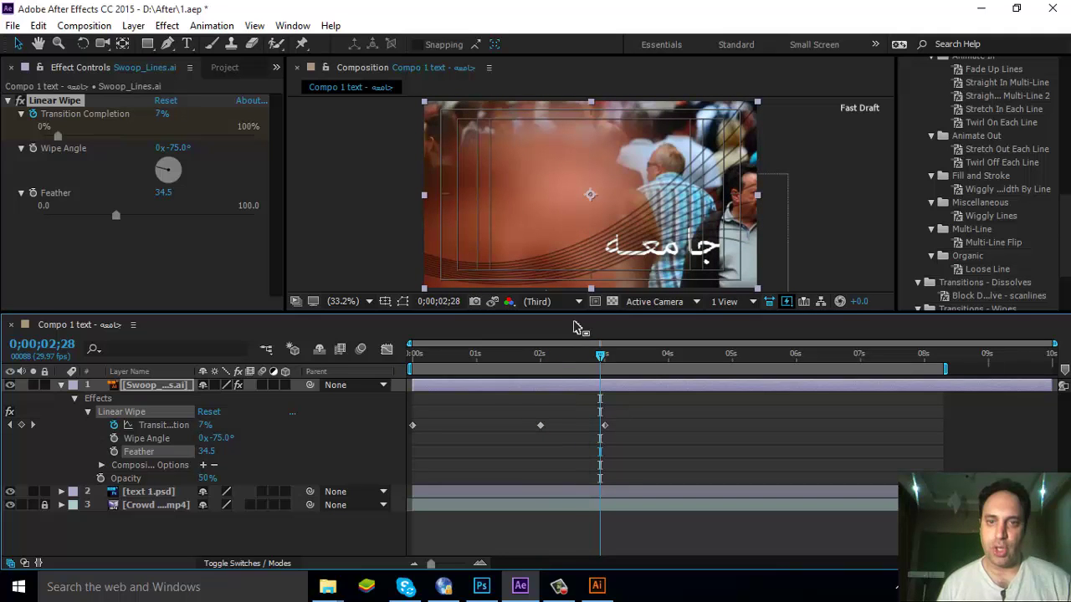
drag(565, 316, 577, 422)
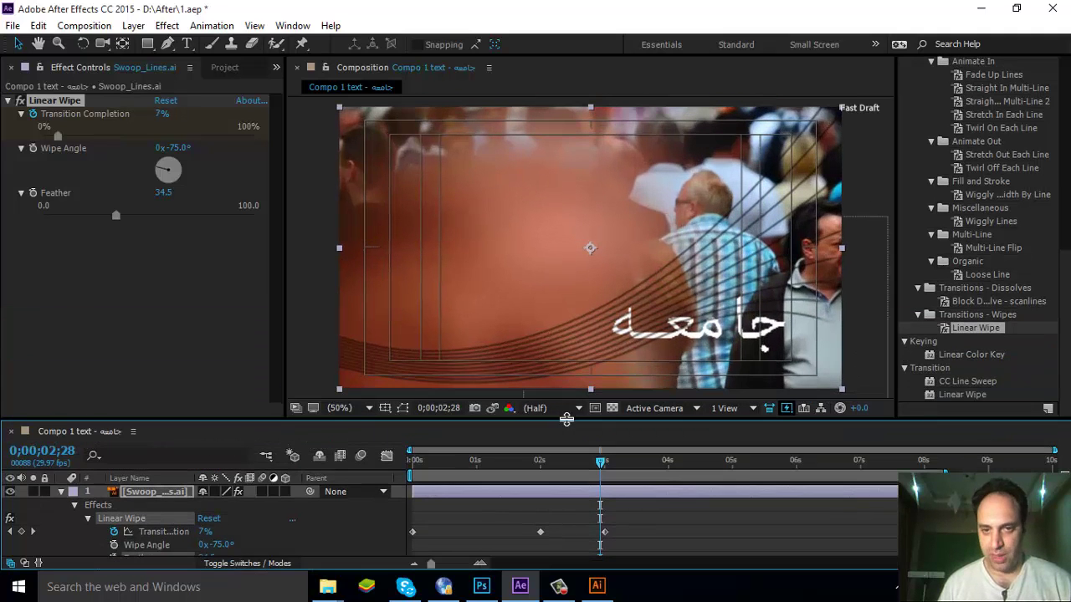
Switch to the Essentials workspace and play the composition preview from the first frame.
key(Home)
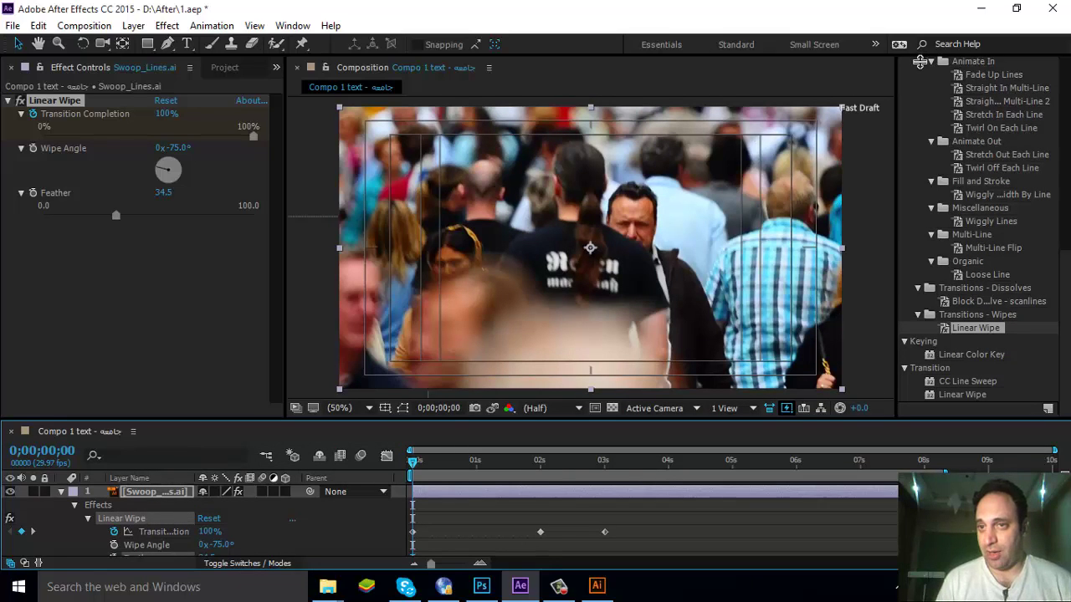
scroll(914, 66, up, 1)
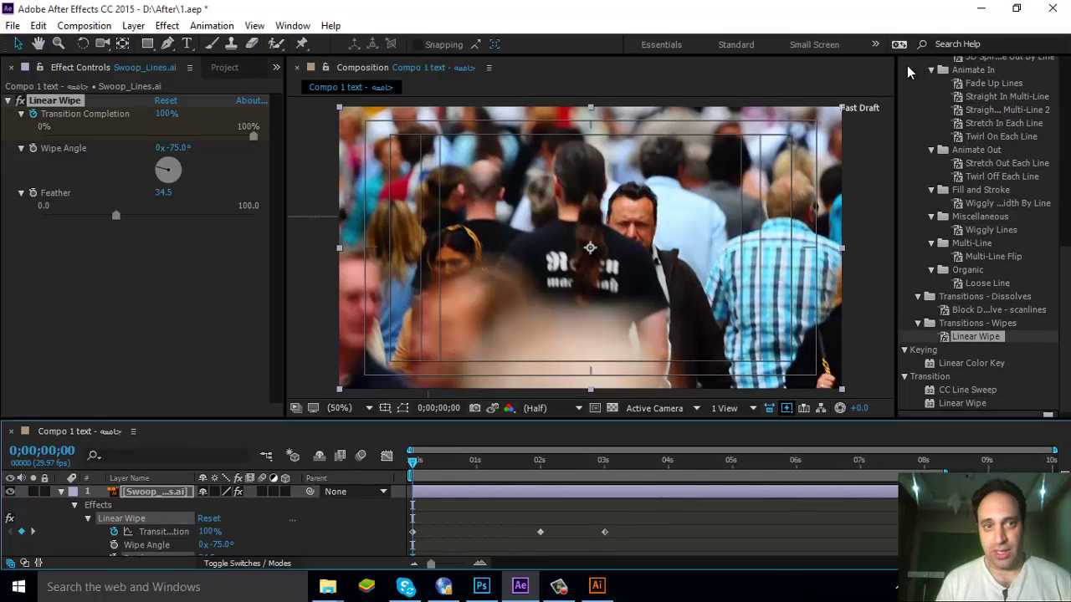
click(292, 25)
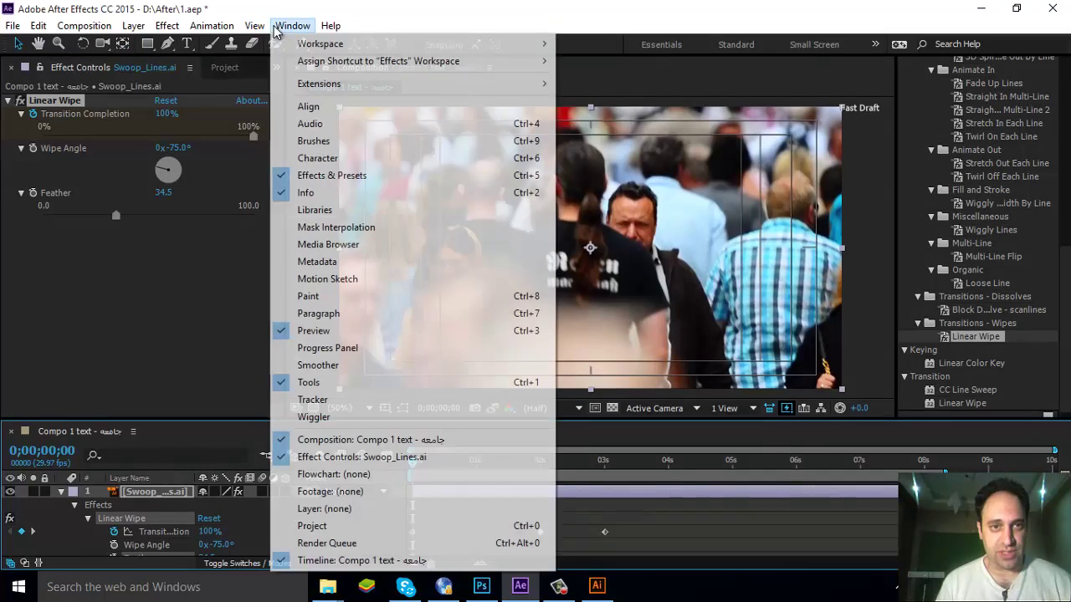
mouse_move(363, 42)
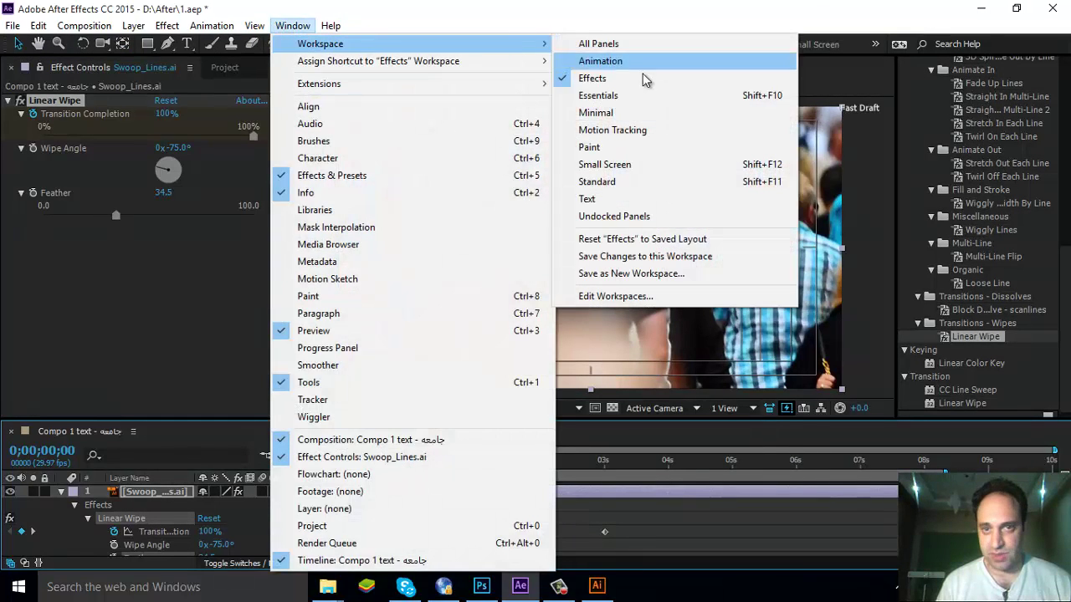
click(641, 100)
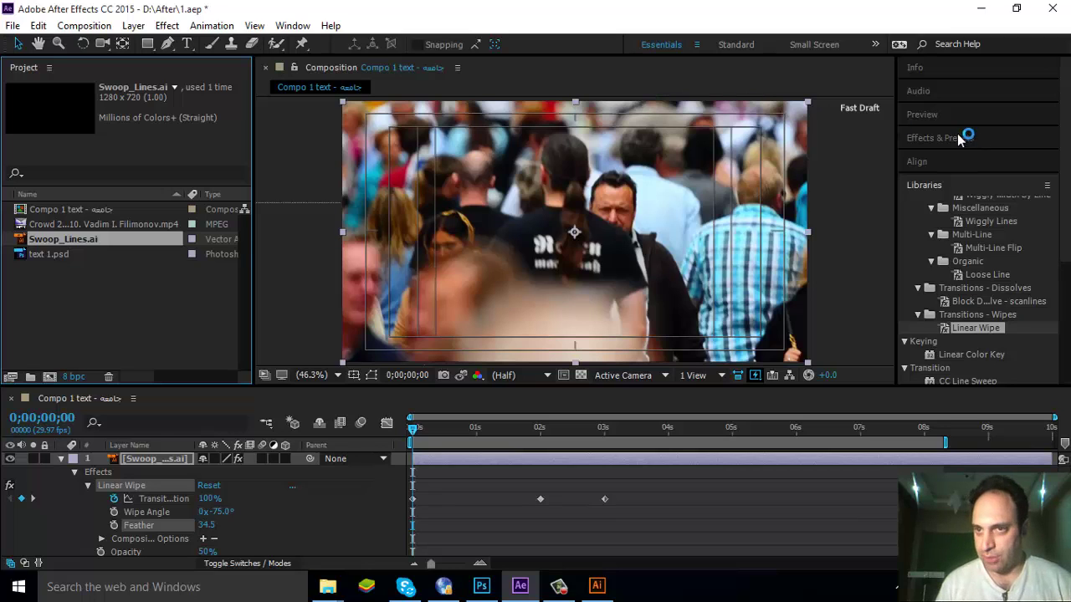
click(926, 118)
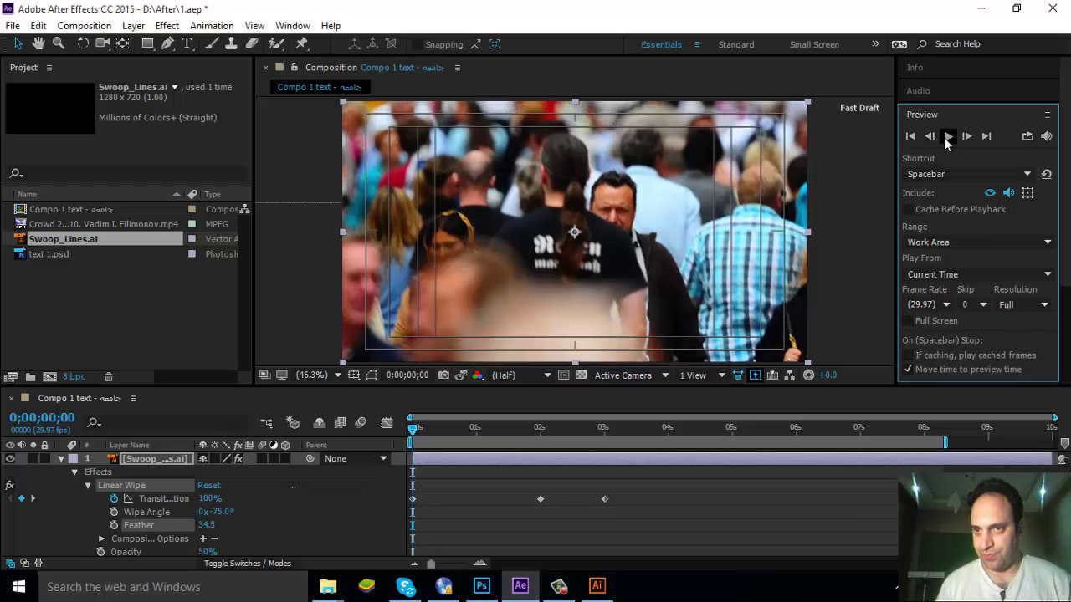
click(946, 139)
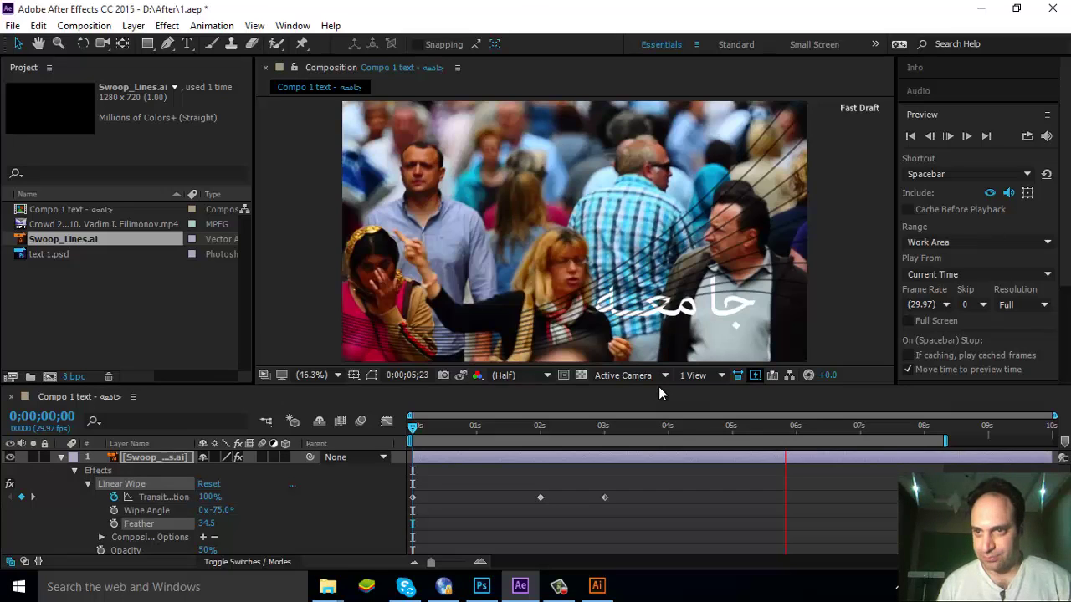
Collapse the swoop lines layer's properties and move the text 1.psd layer above it in the stacking order.
drag(659, 387, 541, 329)
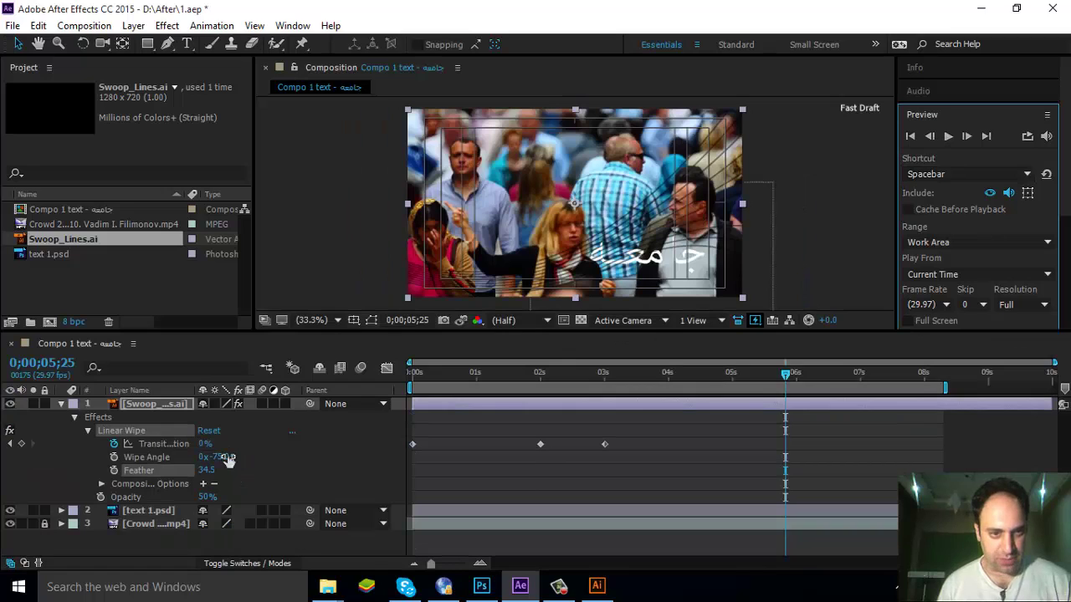
click(60, 403)
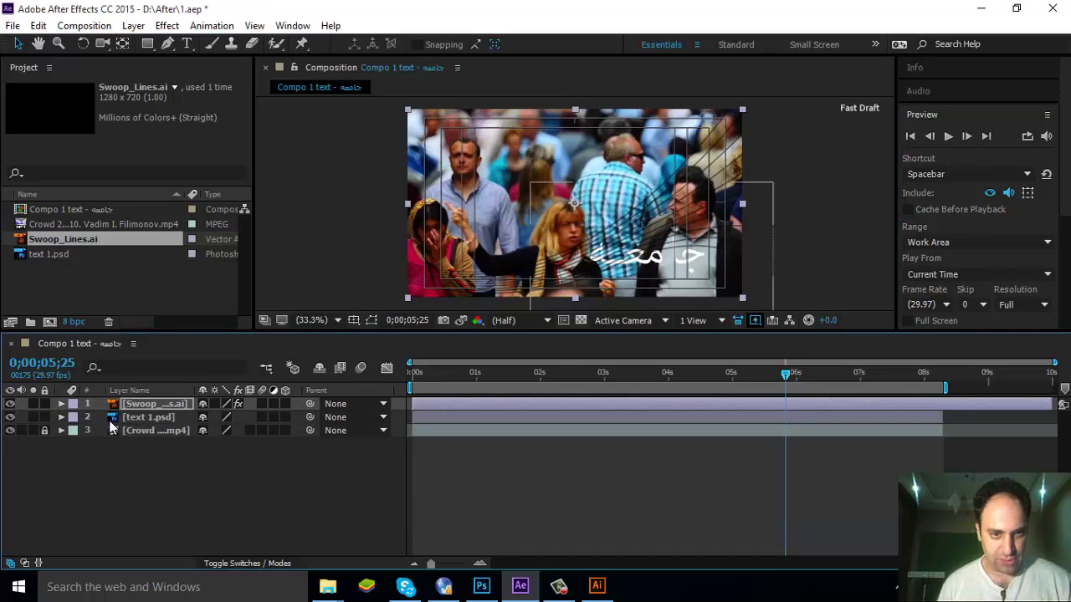
click(138, 417)
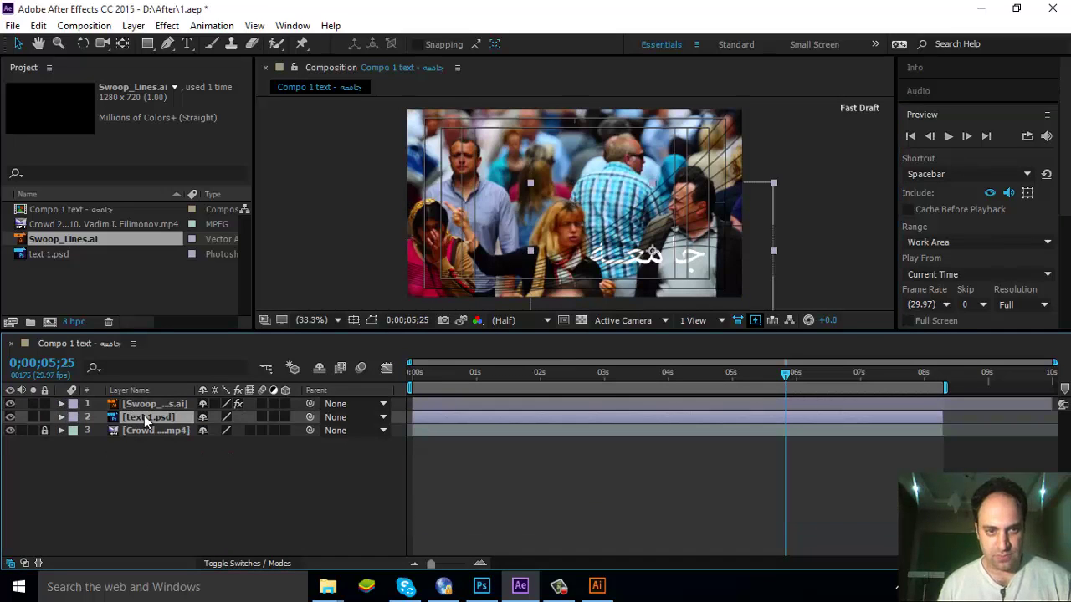
drag(147, 416, 141, 400)
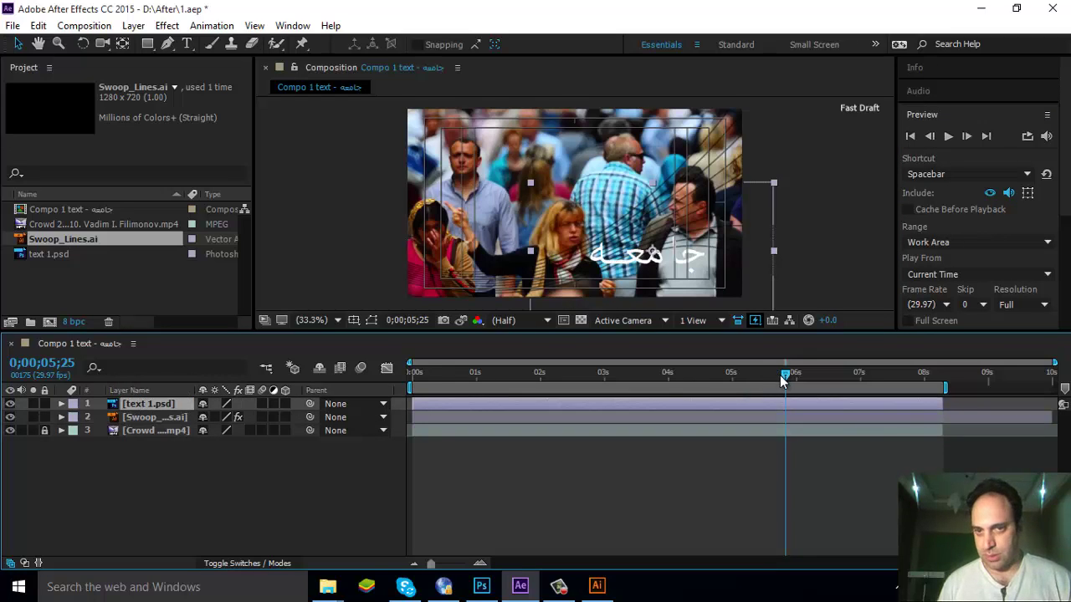
Check the text over the swoop lines at 0;00;04;25 and 0;00;08;07, and save the project.
drag(783, 380, 722, 381)
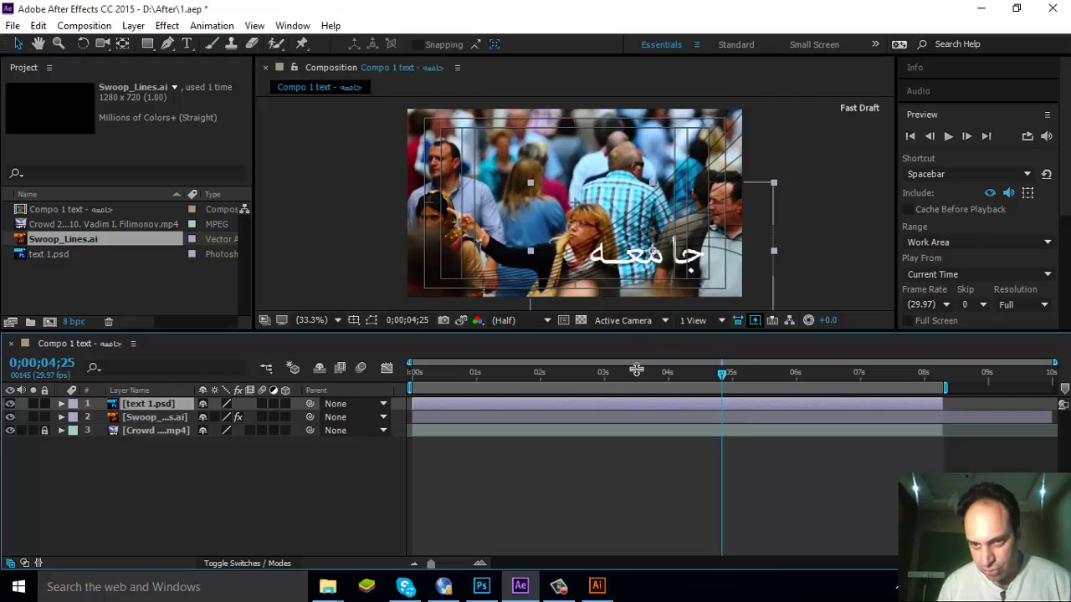
drag(635, 337, 624, 485)
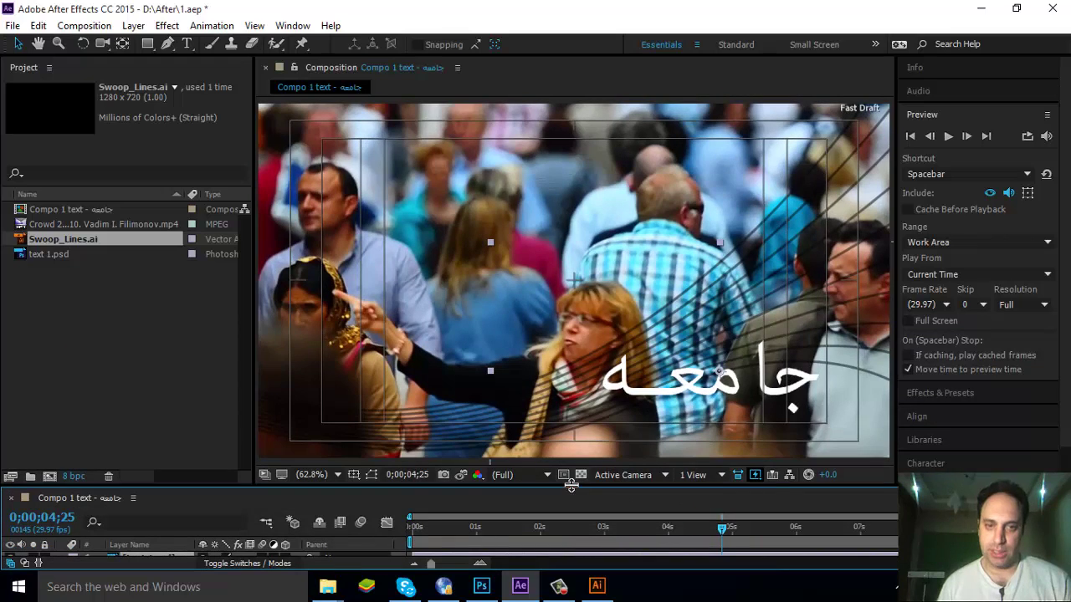
drag(567, 479, 569, 375)
drag(679, 427, 938, 423)
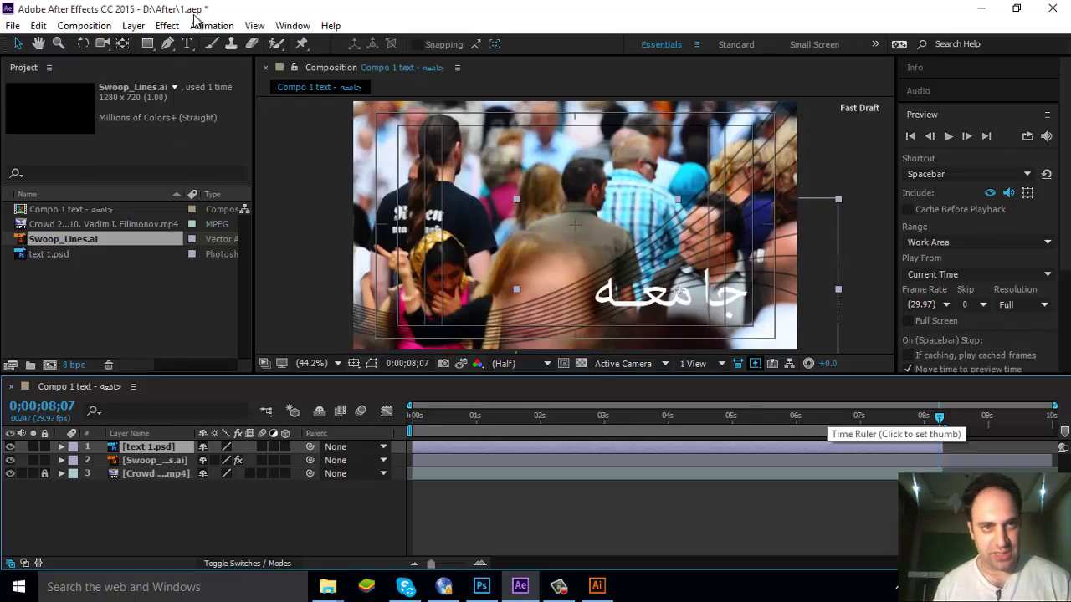
key(ctrl+s)
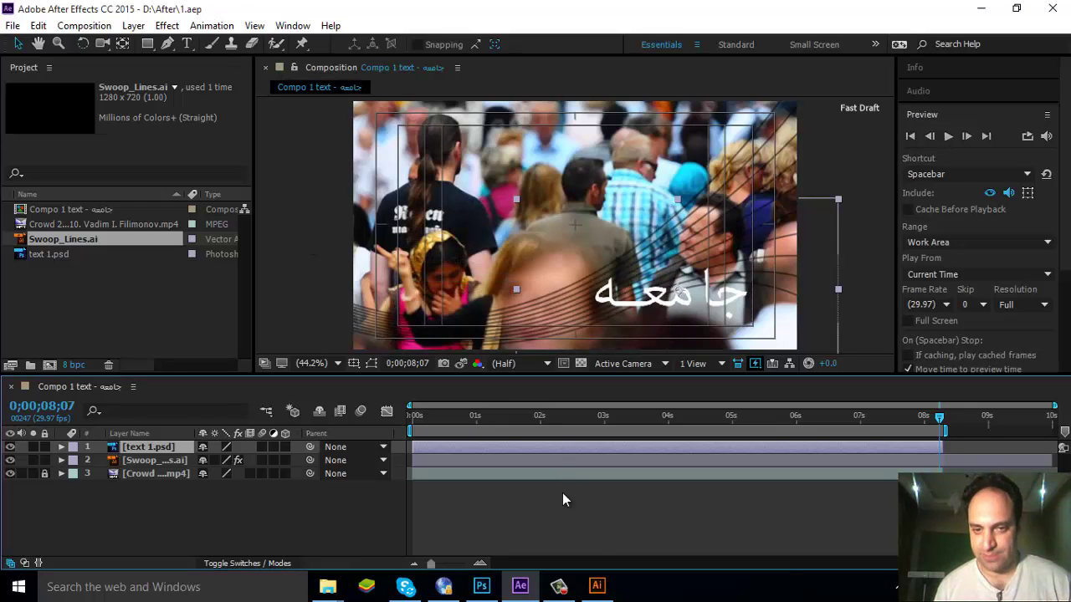
click(559, 585)
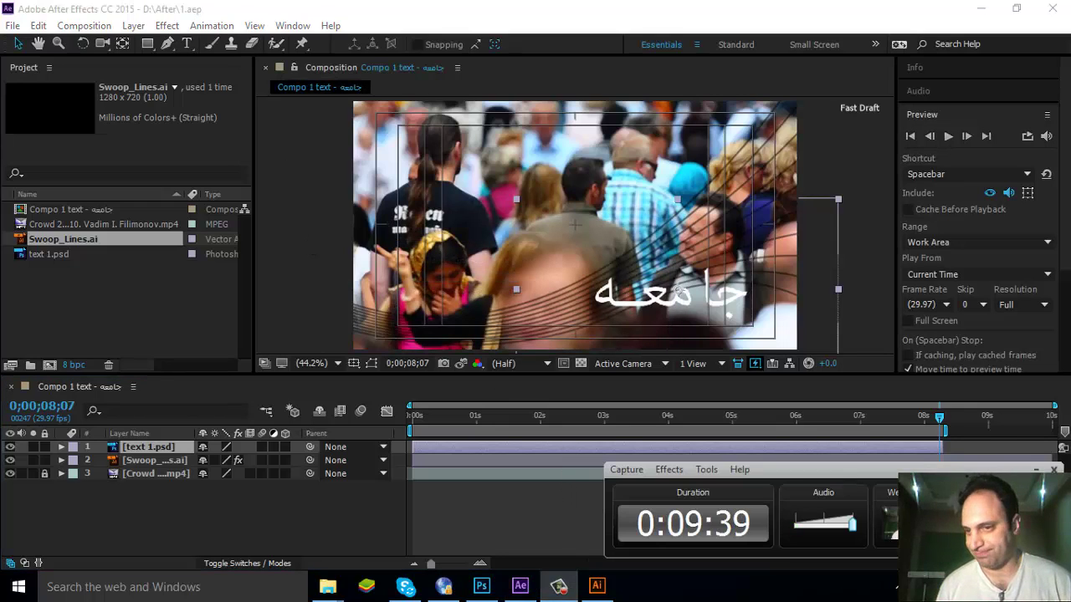